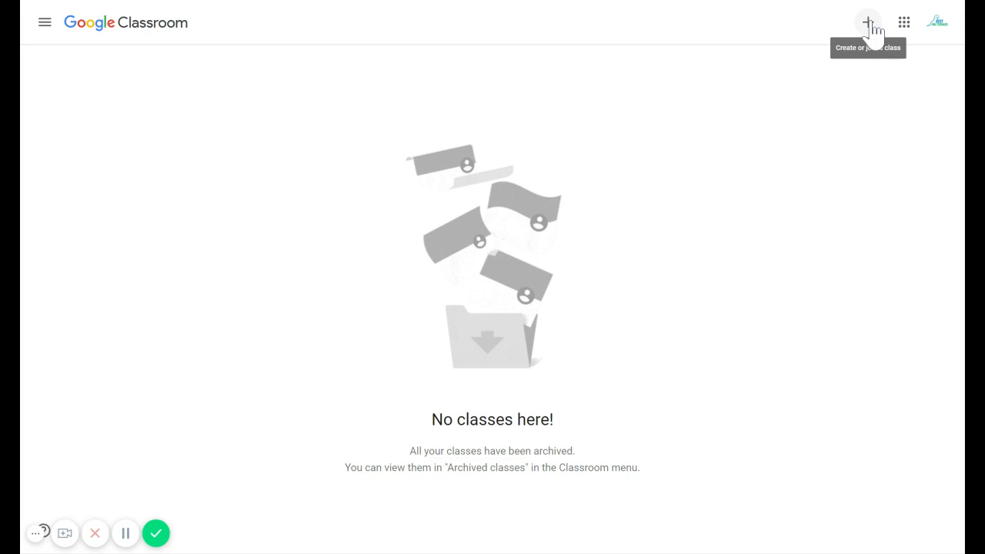
# Create a new class named "Best Paw Forward Board & Train".
pyautogui.click(869, 25)
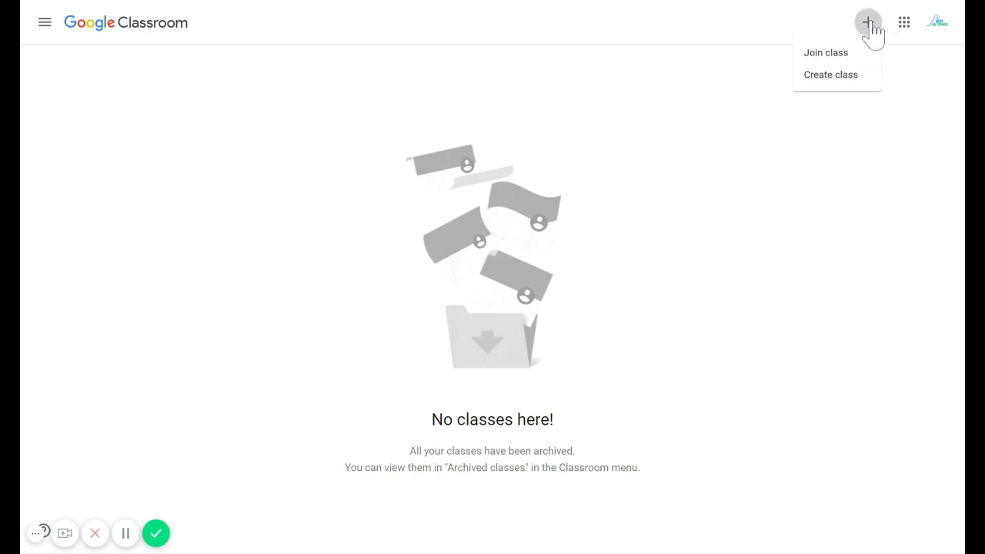
pyautogui.click(822, 82)
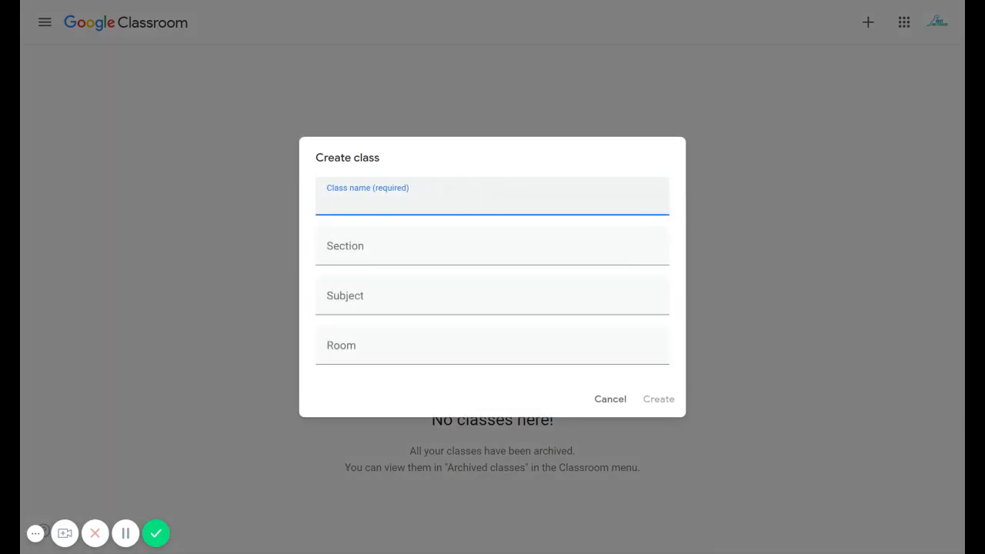
pyautogui.write('Best Paw Forward')
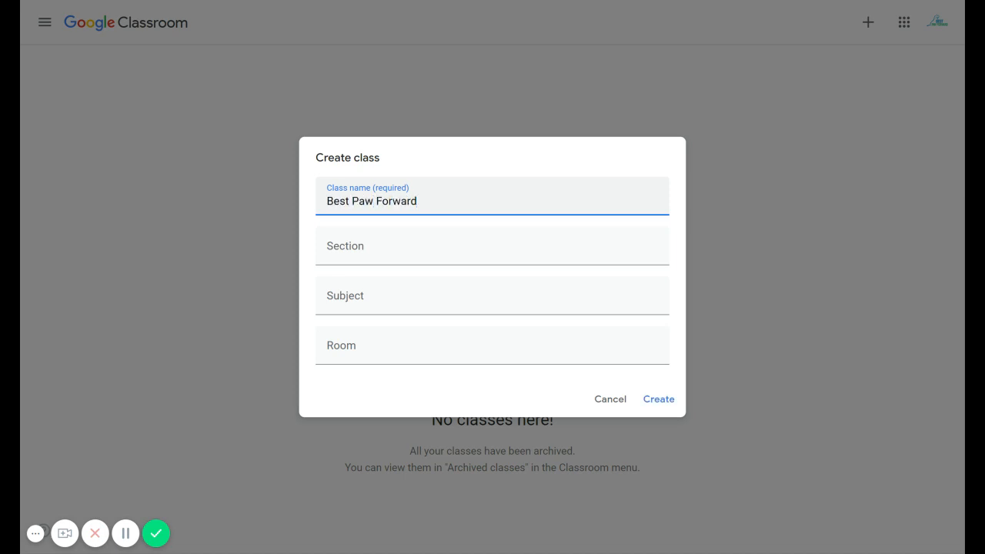
pyautogui.write(' Bpoard')
pyautogui.press('BackSpace')
pyautogui.press('BackSpace')
pyautogui.press('BackSpace')
pyautogui.press('BackSpace')
pyautogui.press('BackSpace')
pyautogui.write('oard & Train')
pyautogui.click(660, 399)
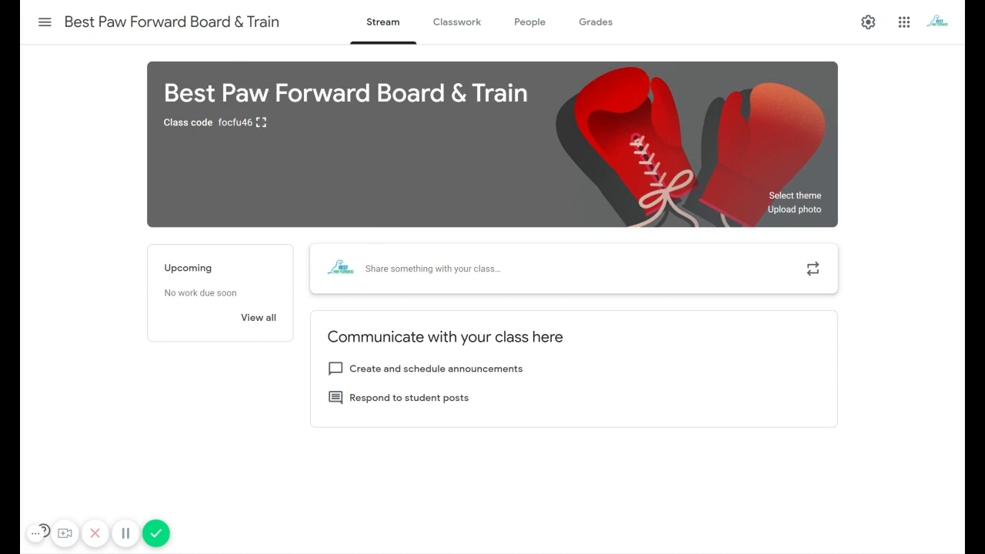
# View the enlarged class code and the class's teacher and student lists, and return to the class stream.
pyautogui.click(260, 125)
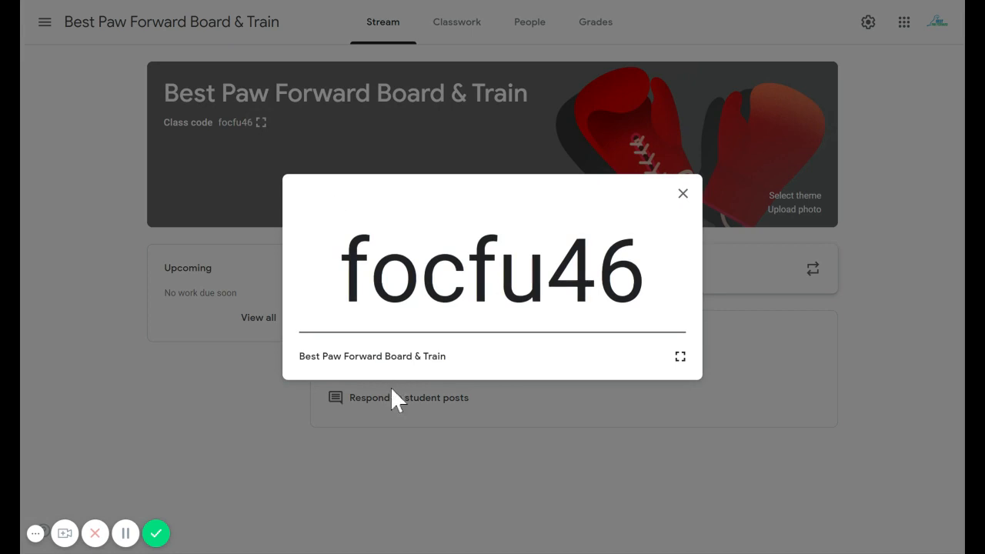
pyautogui.click(683, 196)
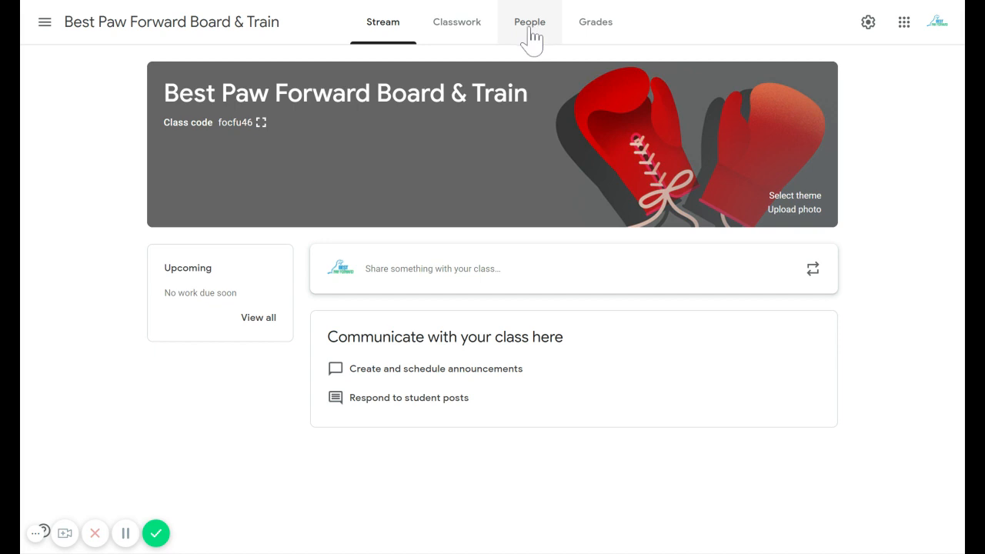
pyautogui.click(532, 39)
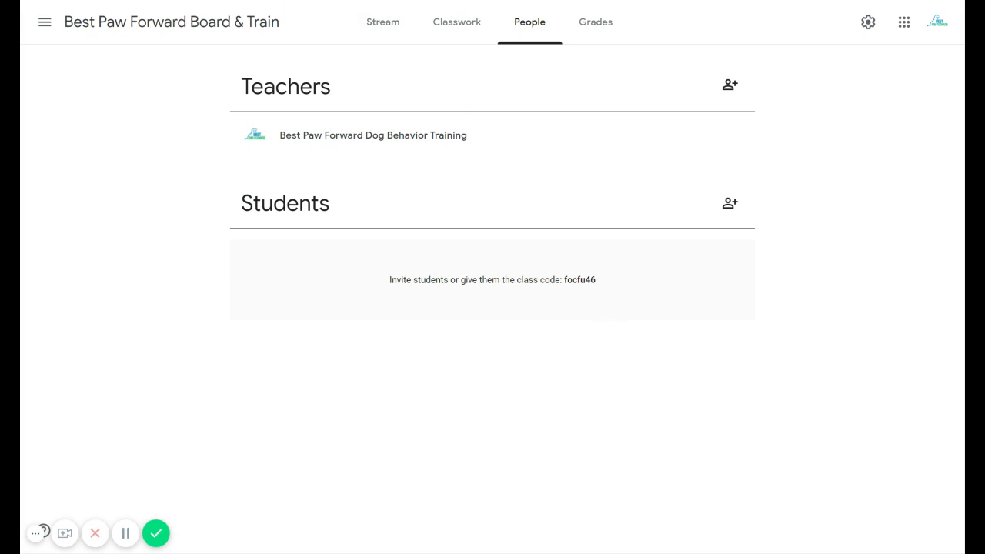
pyautogui.click(55, 8)
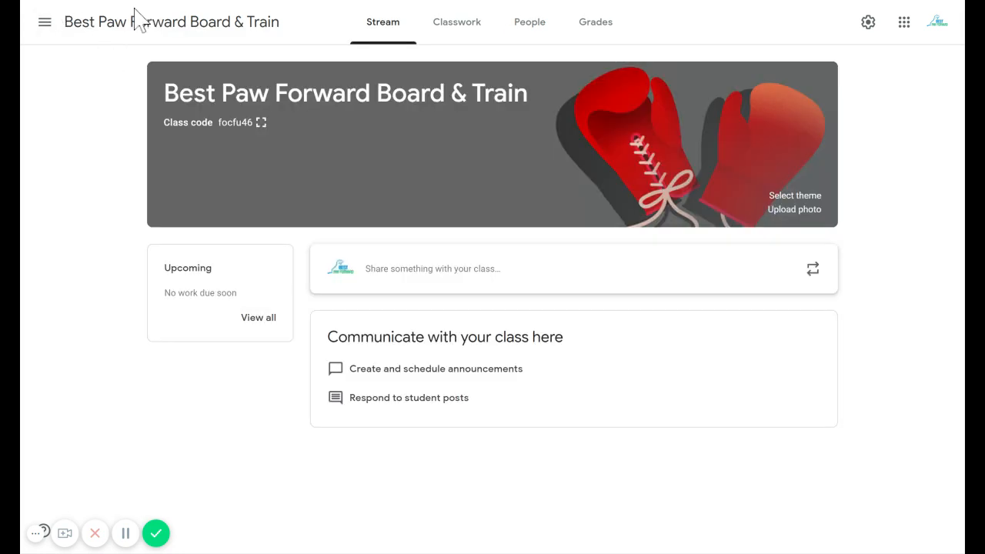
# View the overview of all classes and the options for adding one, and reopen the Best Paw Forward Board & Train class.
pyautogui.click(46, 24)
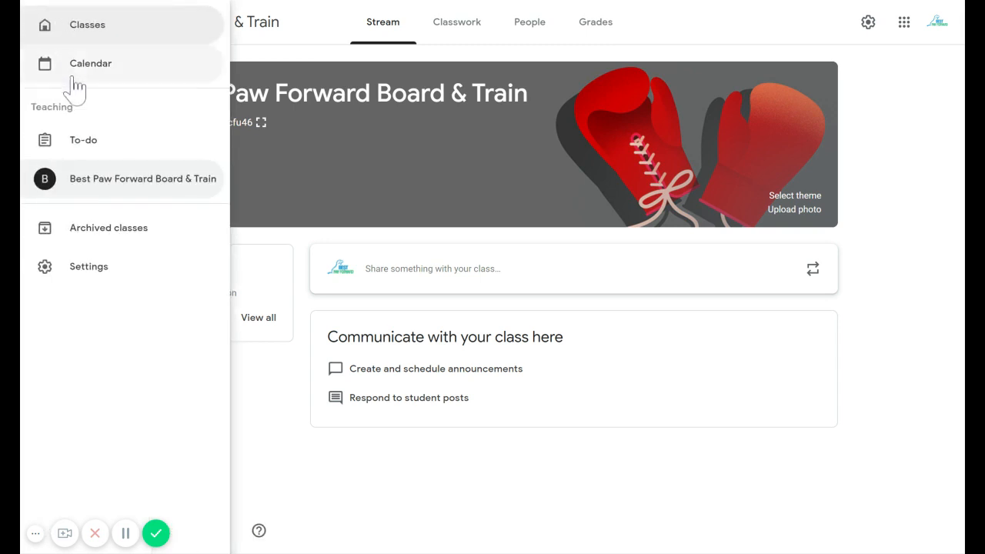
pyautogui.click(97, 28)
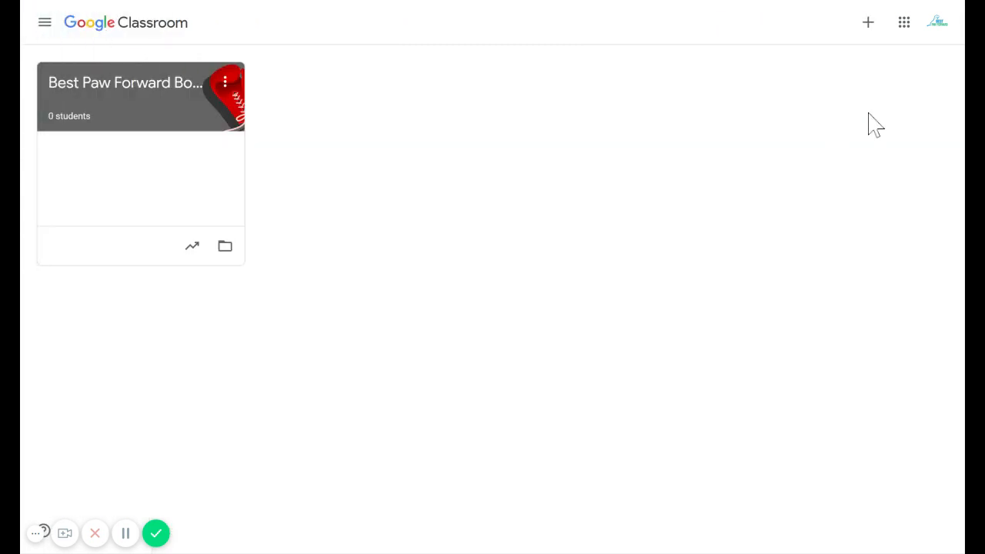
pyautogui.click(870, 28)
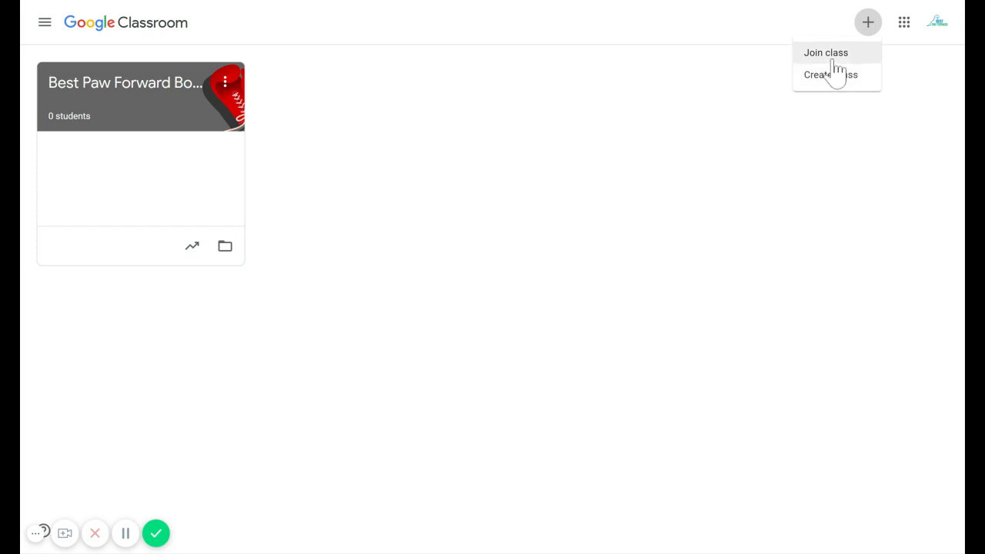
pyautogui.click(146, 113)
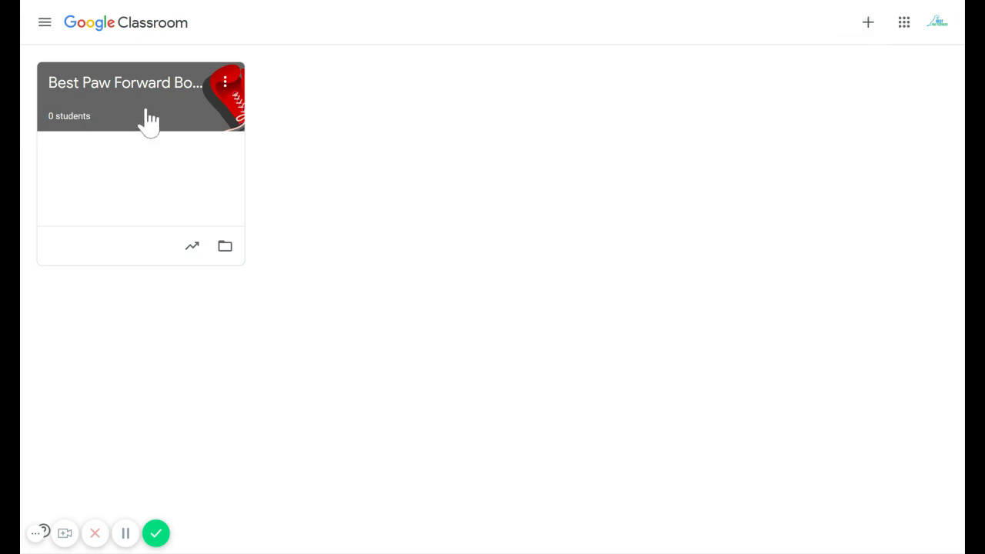
pyautogui.click(149, 121)
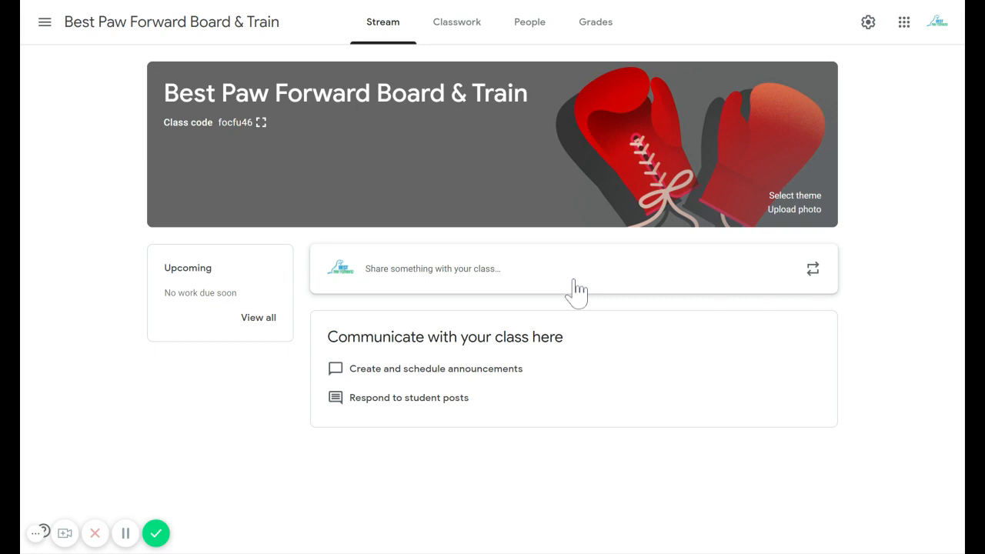
# Add a topic named "Focus" to the classwork of the Best Paw Forward Board & Train class.
pyautogui.click(454, 40)
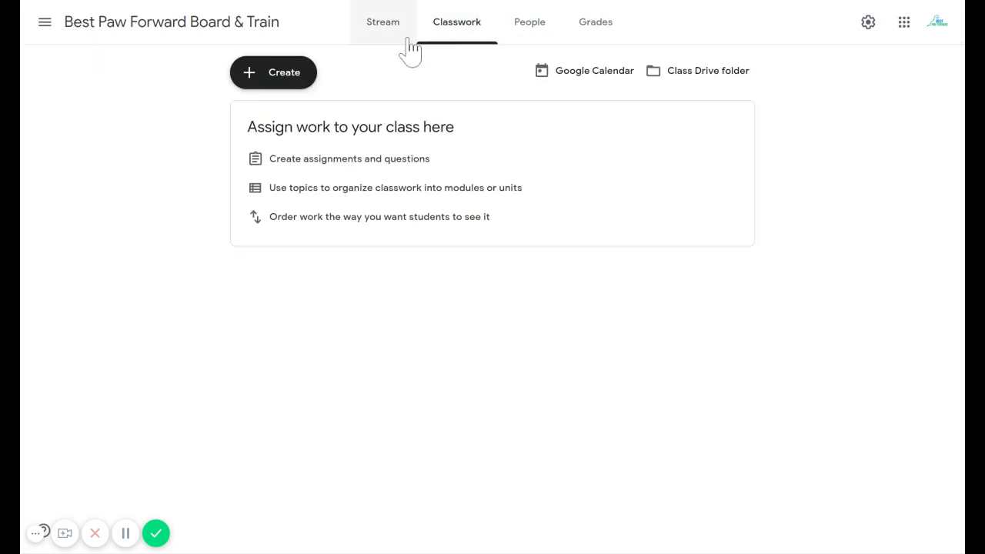
pyautogui.click(293, 86)
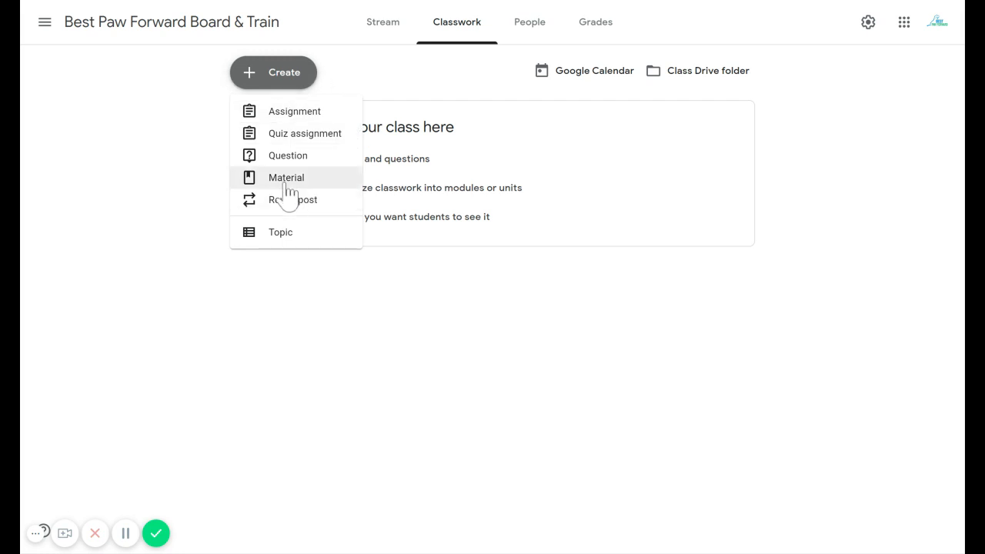
pyautogui.click(301, 234)
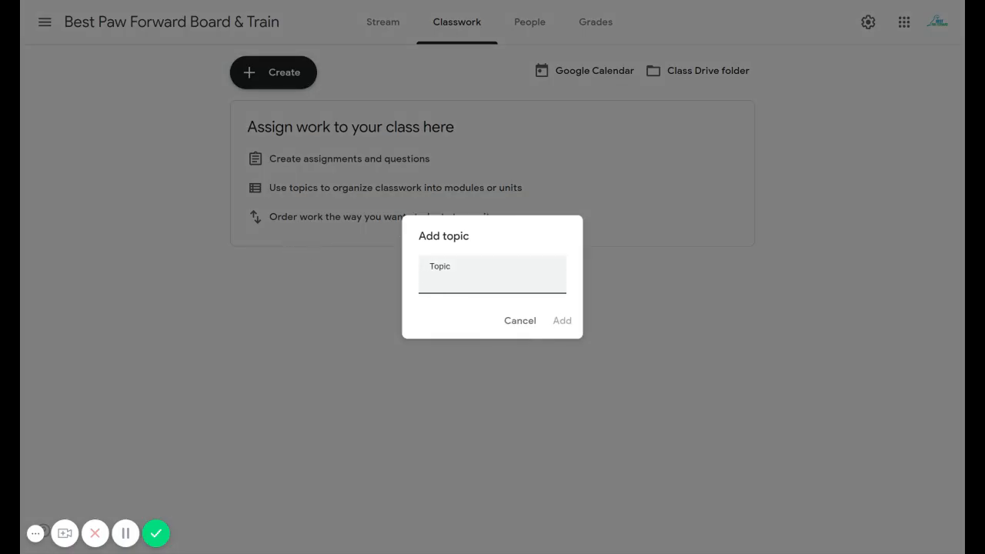
pyautogui.write('Board & T')
pyautogui.press('BackSpace')
pyautogui.press('BackSpace')
pyautogui.press('BackSpace')
pyautogui.press('BackSpace')
pyautogui.press('BackSpace')
pyautogui.press('BackSpace')
pyautogui.press('BackSpace')
pyautogui.press('BackSpace')
pyautogui.press('BackSpace')
pyautogui.write('Focus')
pyautogui.click(568, 326)
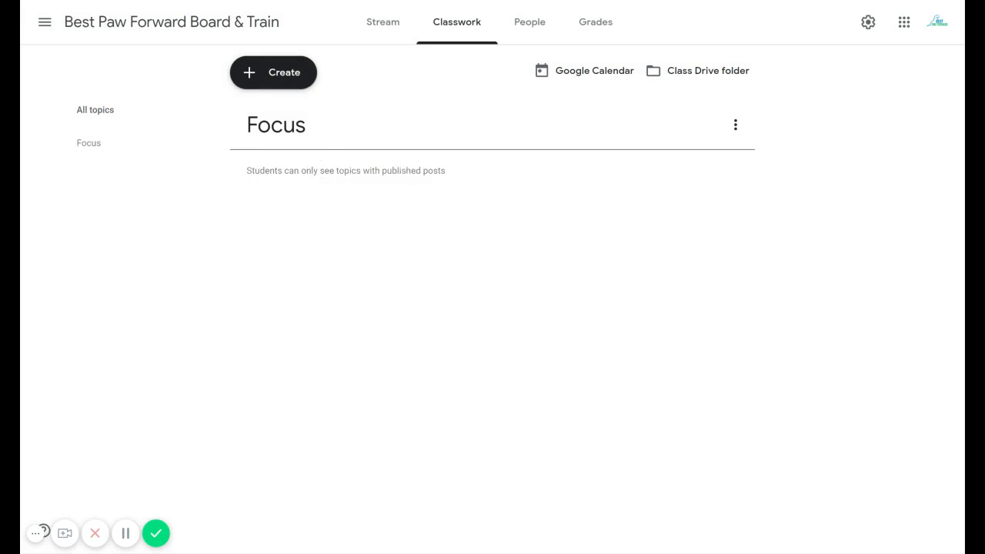
# Start a new classwork material titled "Building attention on handler" with the description "Information about that.".
pyautogui.click(266, 70)
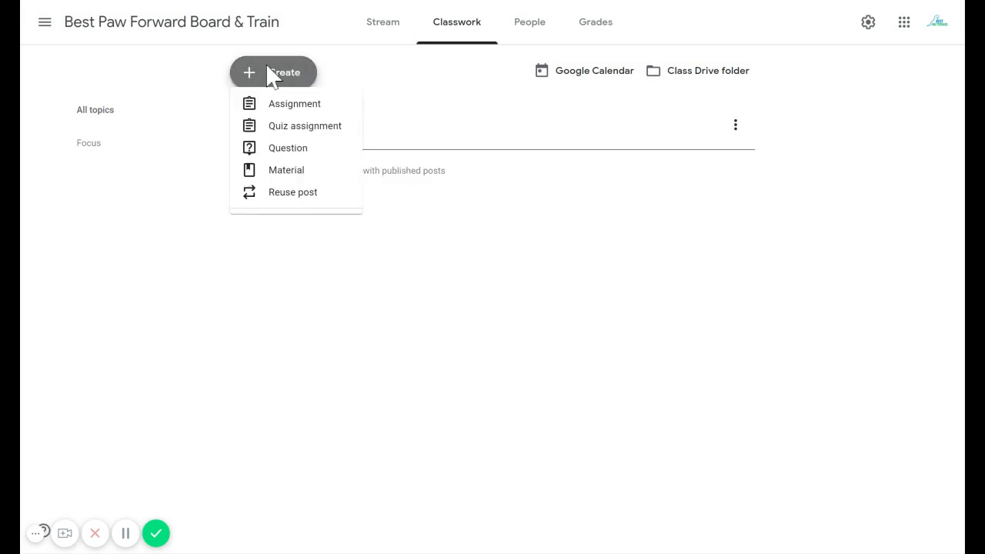
pyautogui.click(305, 183)
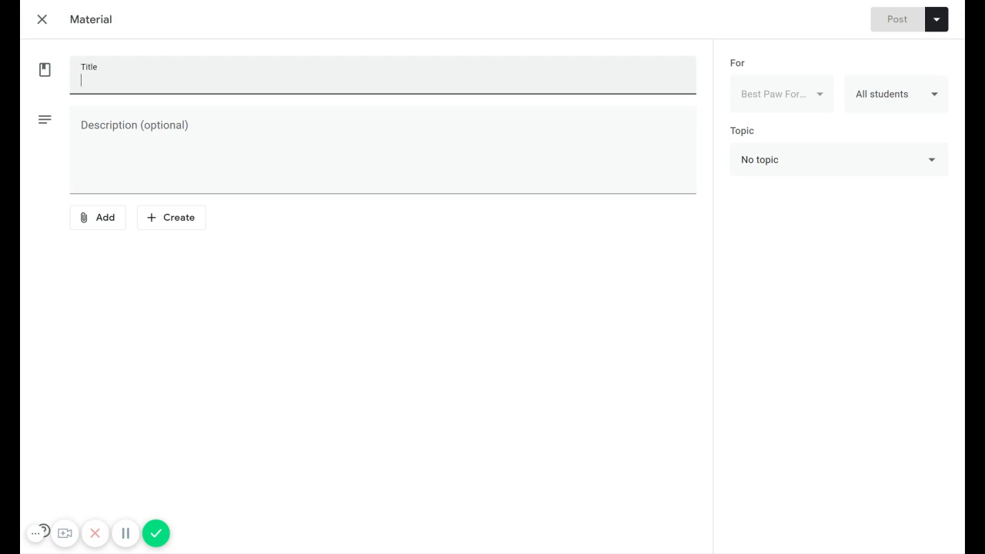
pyautogui.write('Buildi')
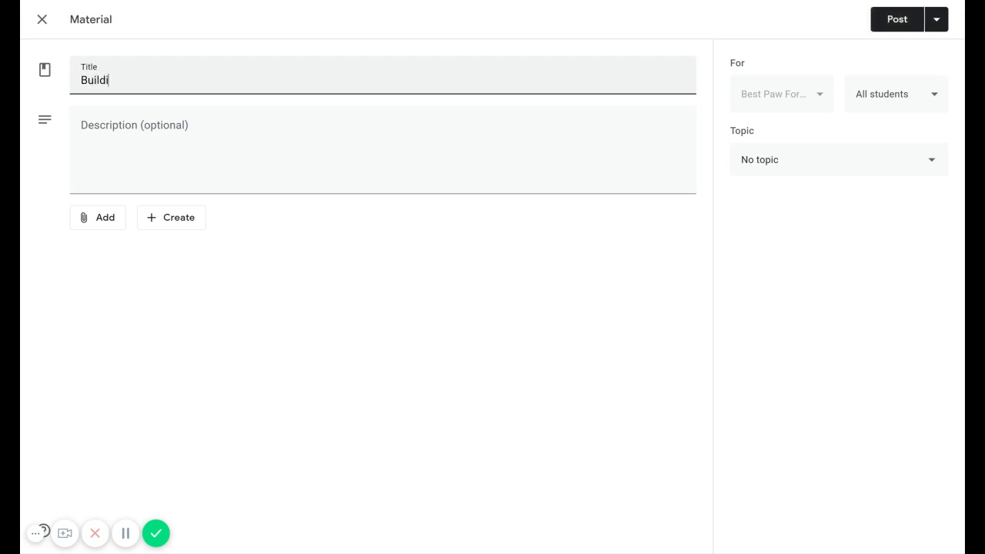
pyautogui.write('ng attention on ')
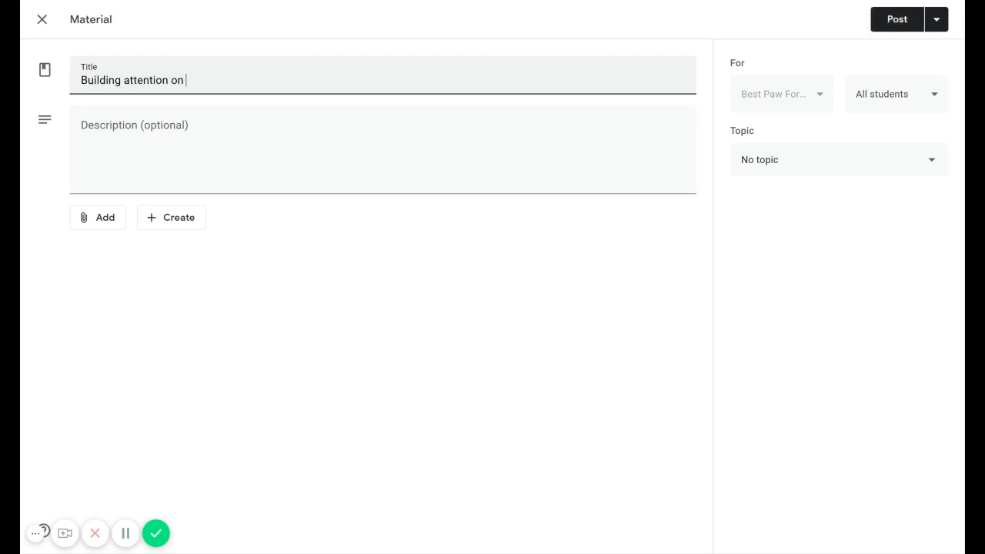
pyautogui.write('handler')
pyautogui.press('Tab')
pyautogui.write('Informatio')
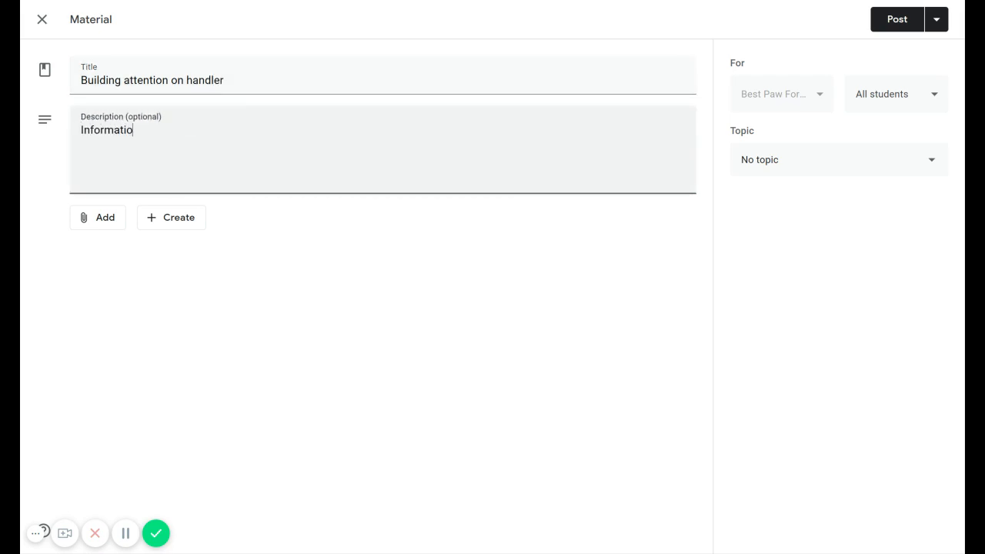
pyautogui.write('n about that.')
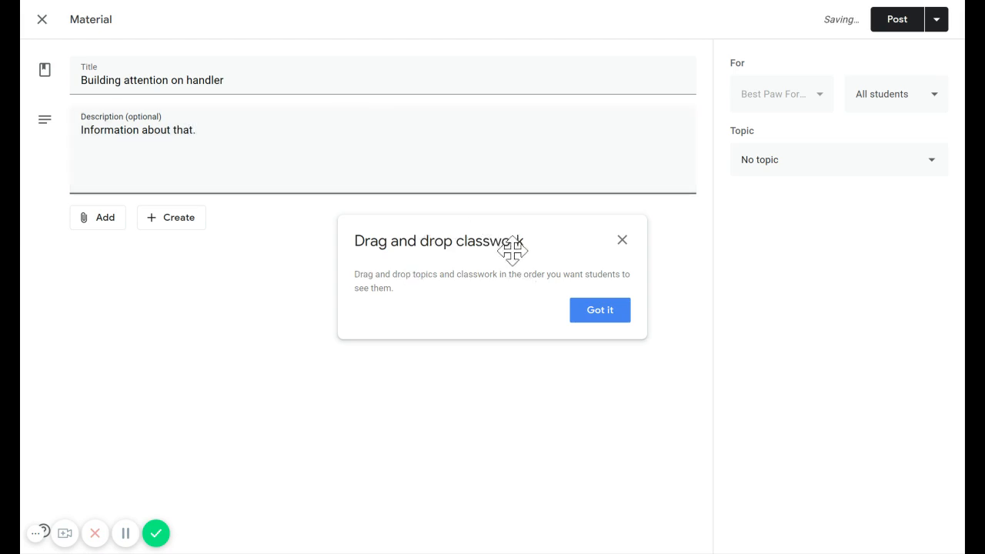
pyautogui.click(622, 240)
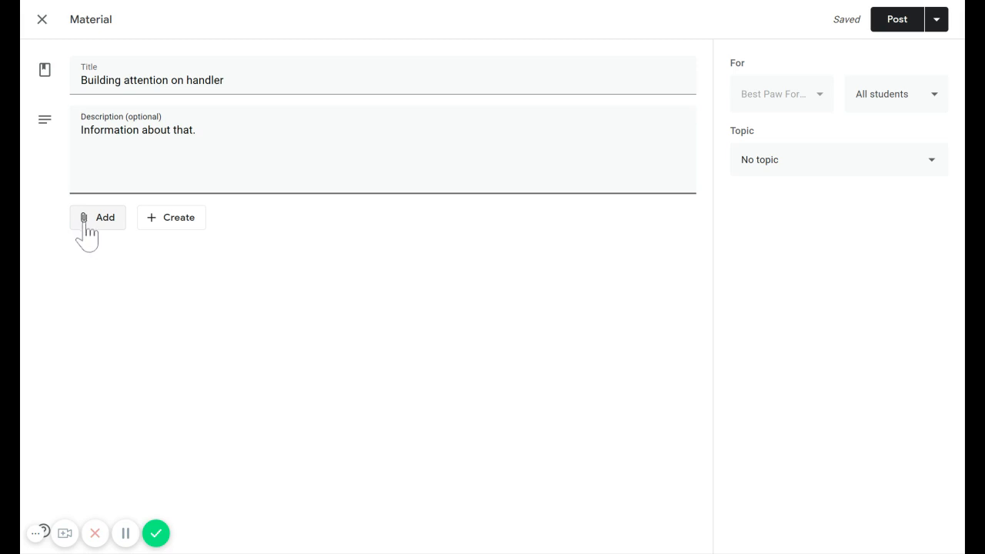
pyautogui.click(121, 223)
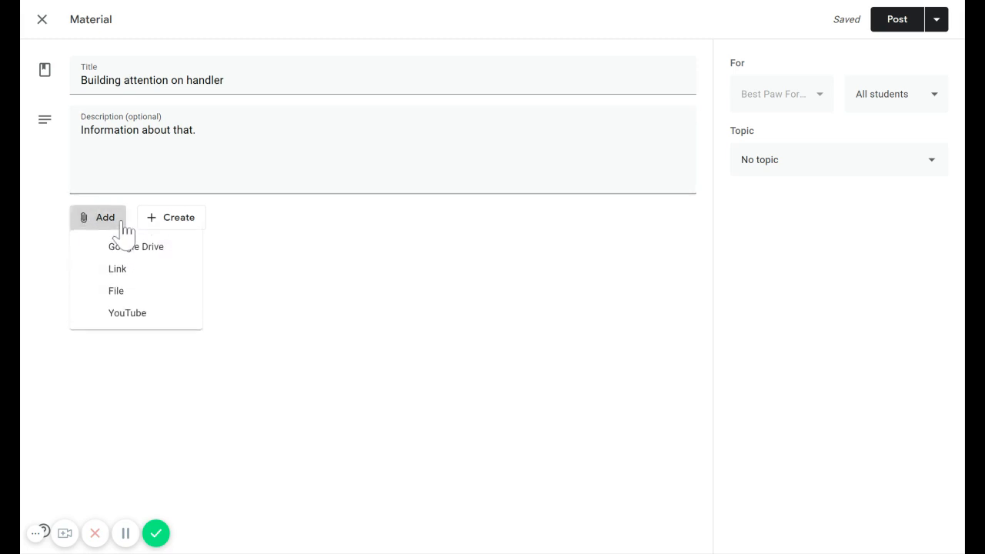
pyautogui.click(117, 315)
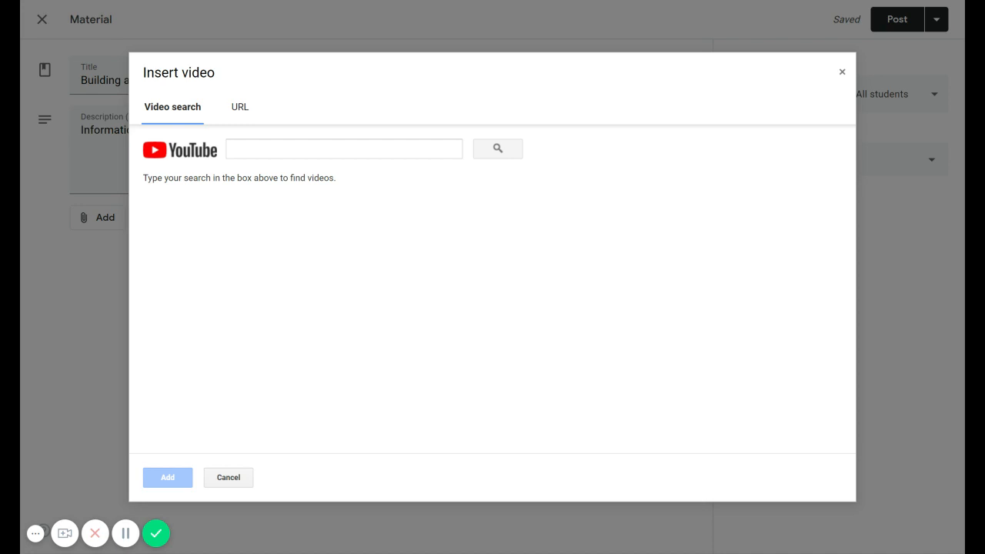
pyautogui.click(293, 149)
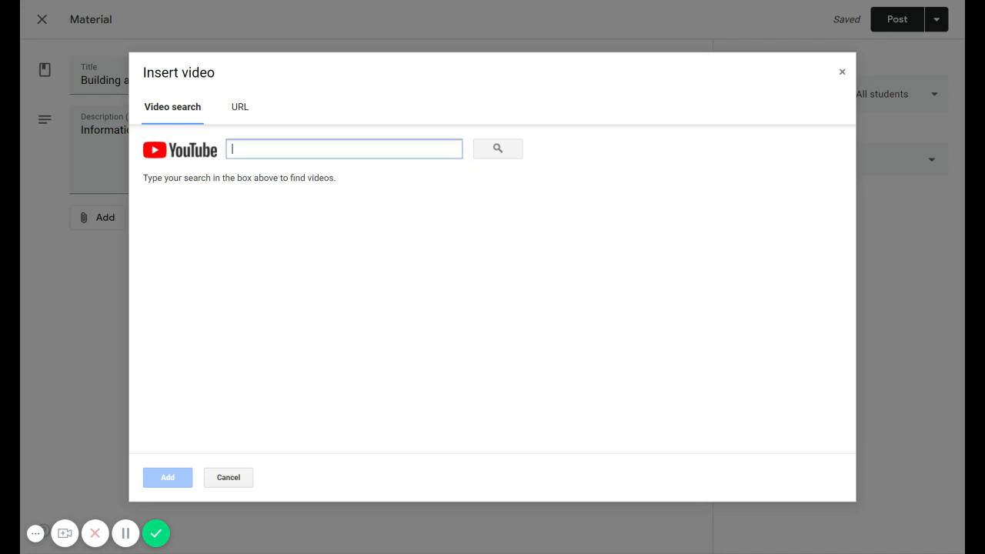
pyautogui.click(256, 106)
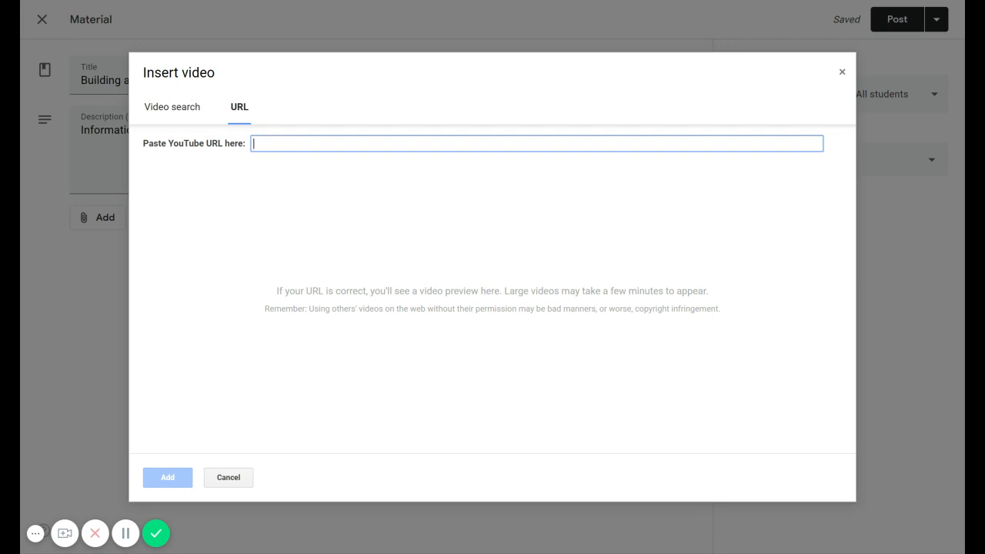
pyautogui.write('https://youtu.be/W4Cw2_7q9gw')
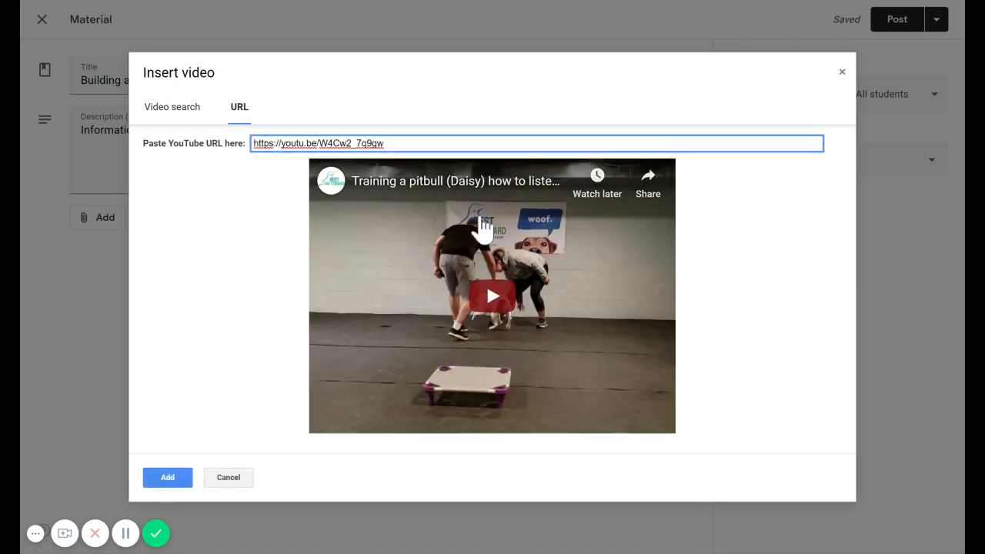
pyautogui.click(171, 480)
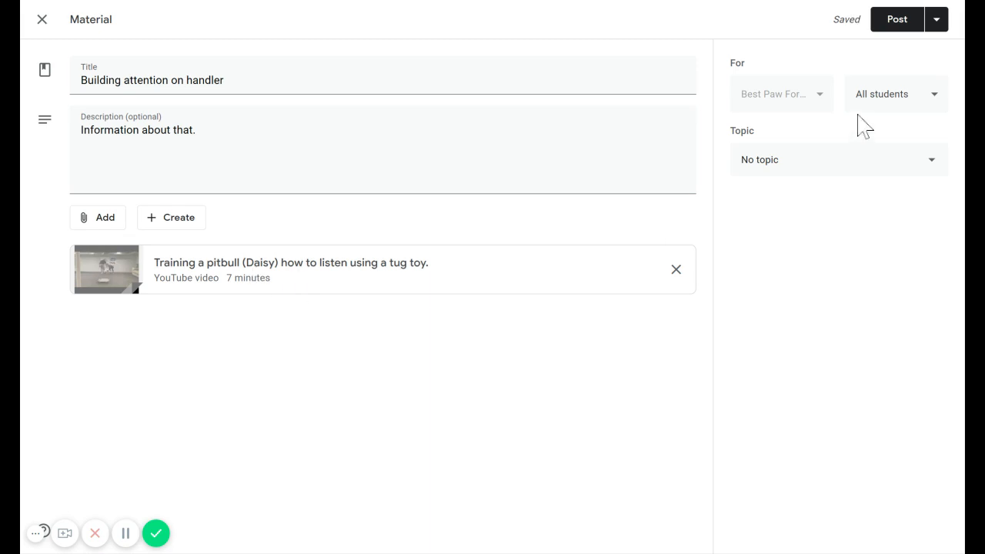
# Assign the material to the Focus topic and check its audience choices, keeping All students selected.
pyautogui.click(862, 164)
pyautogui.click(790, 237)
pyautogui.click(934, 102)
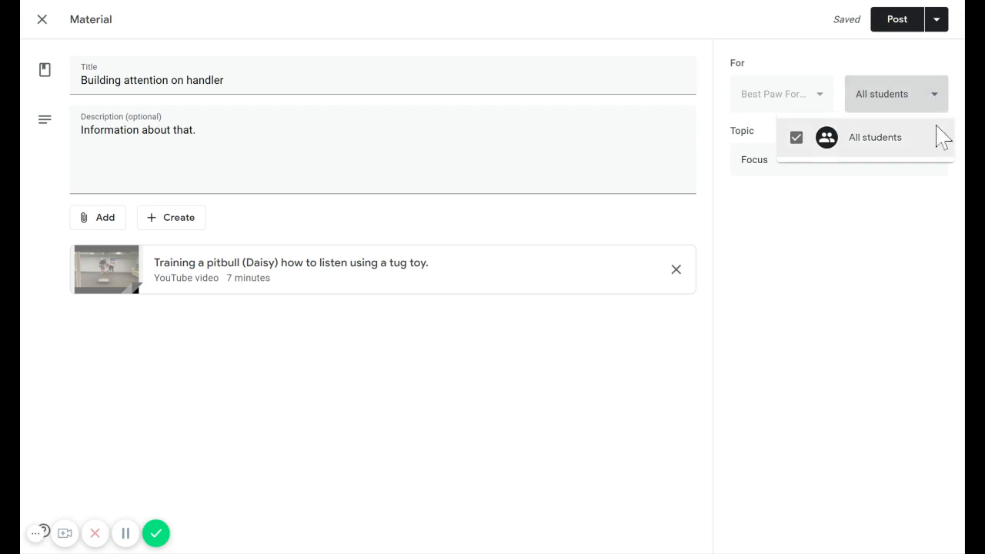
pyautogui.click(908, 331)
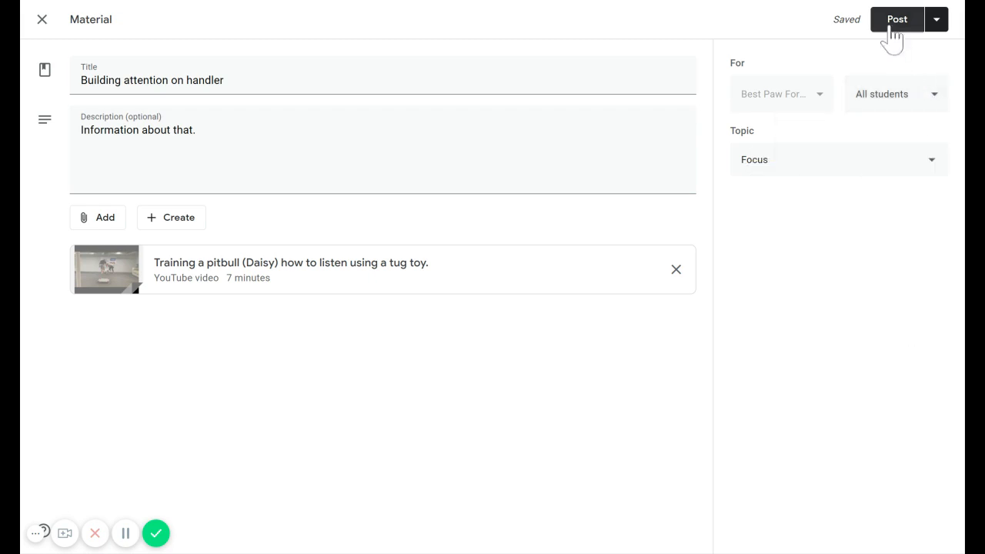
# Check the date and time options for scheduling the material, and leave without scheduling it.
pyautogui.click(937, 31)
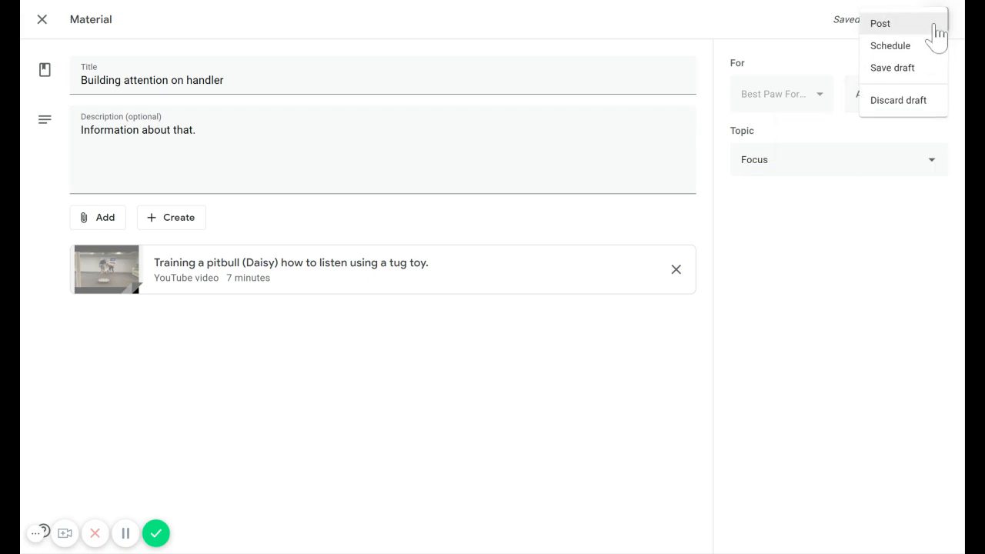
pyautogui.click(897, 48)
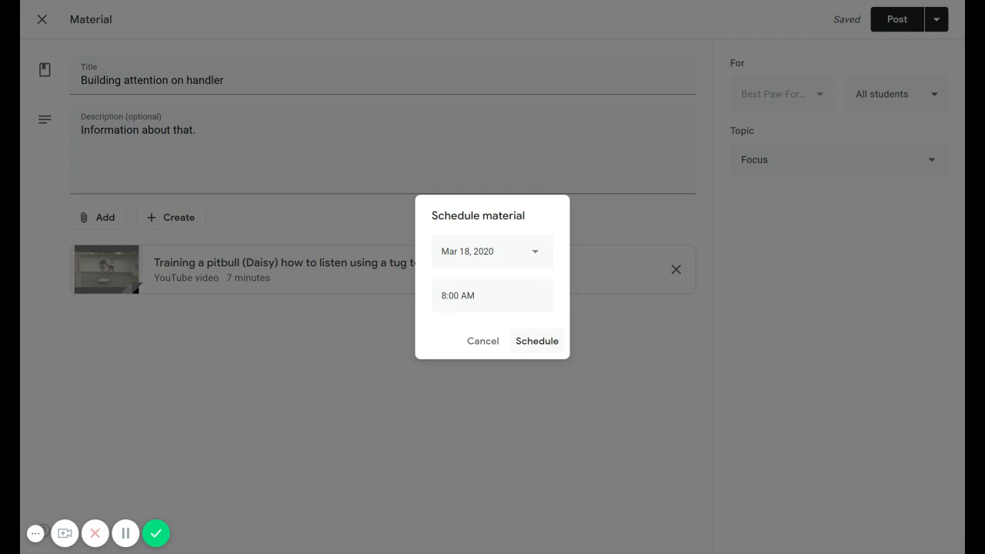
pyautogui.click(481, 341)
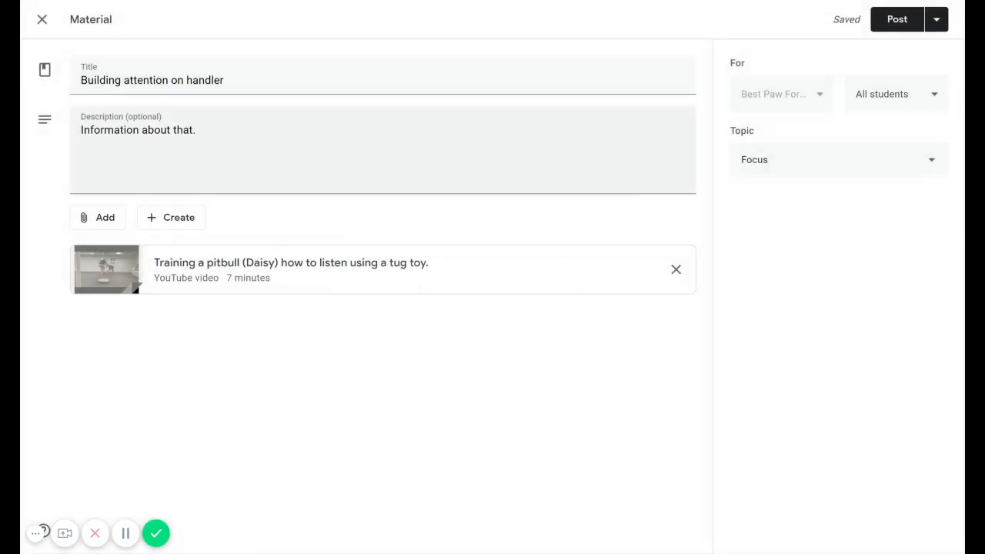
# Post the material to the class and check how it appears in the stream and in classwork.
pyautogui.click(892, 26)
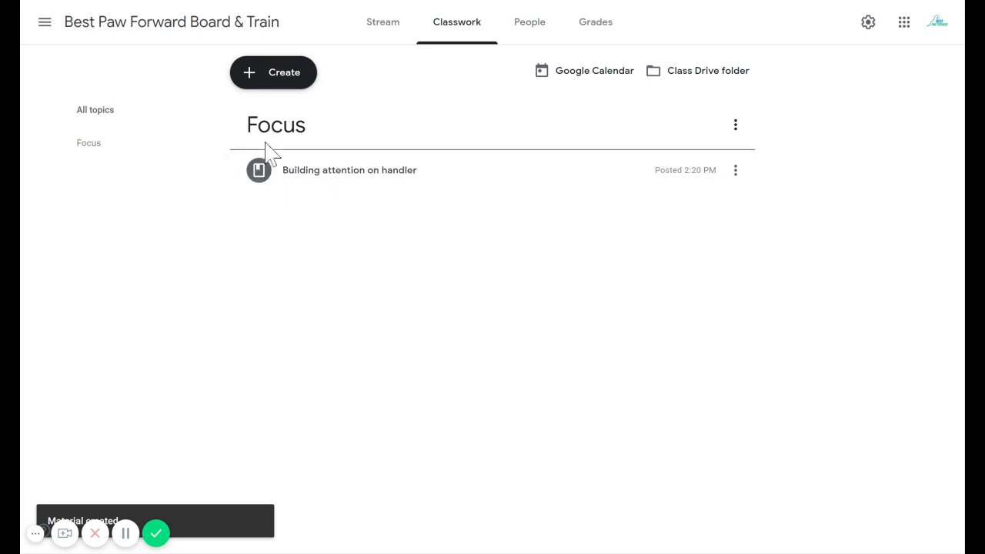
pyautogui.click(386, 36)
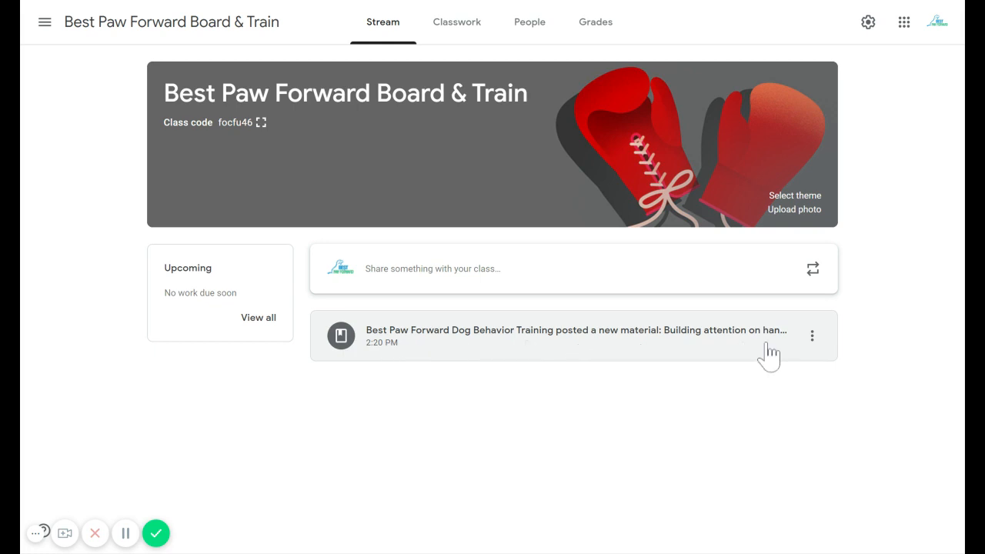
pyautogui.click(453, 35)
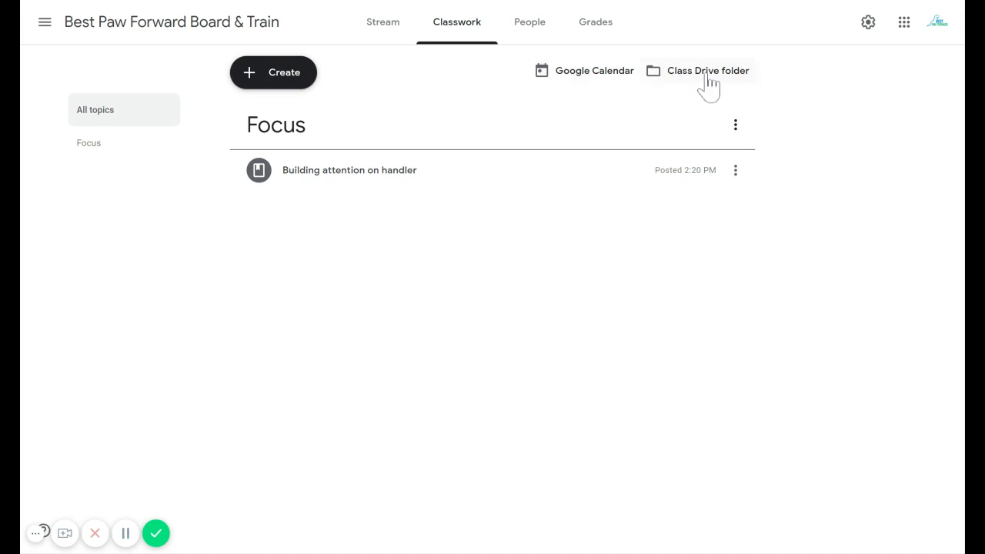
pyautogui.click(136, 31)
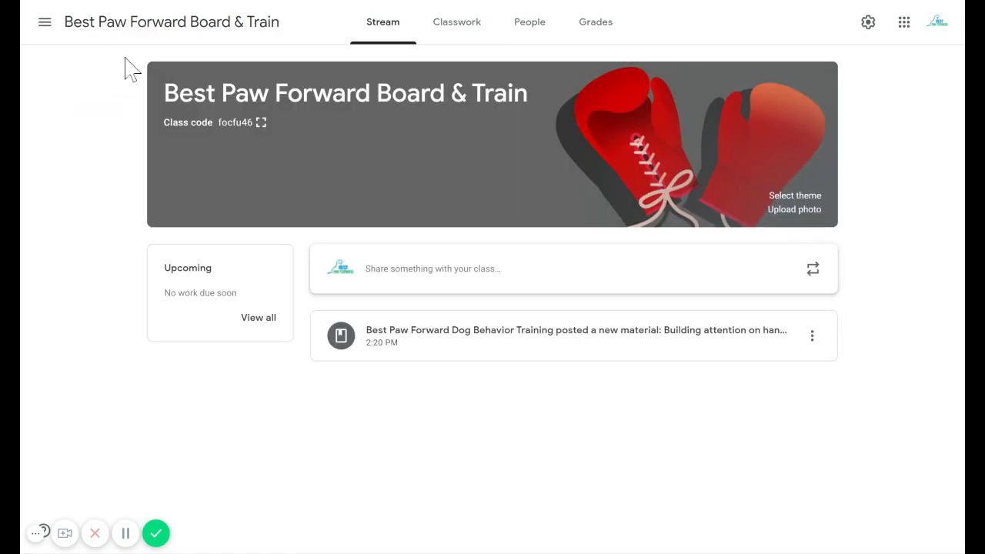
pyautogui.moveTo(541, 108); pyautogui.dragTo(523, 74)
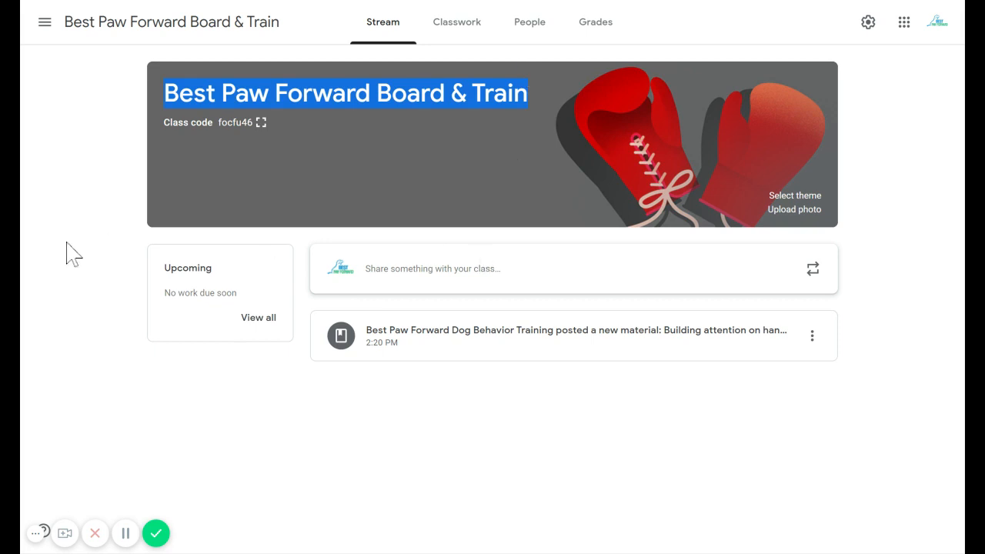
# Start a new classwork assignment titled "Post a video of 1 minute of practice" with the instructions "upload your youtube link below".
pyautogui.click(458, 31)
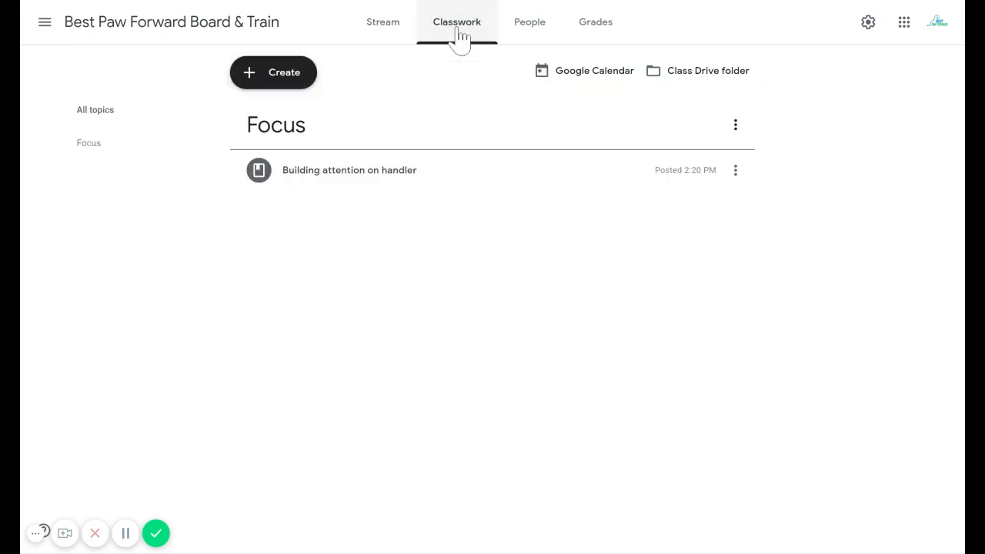
pyautogui.click(278, 79)
pyautogui.click(321, 117)
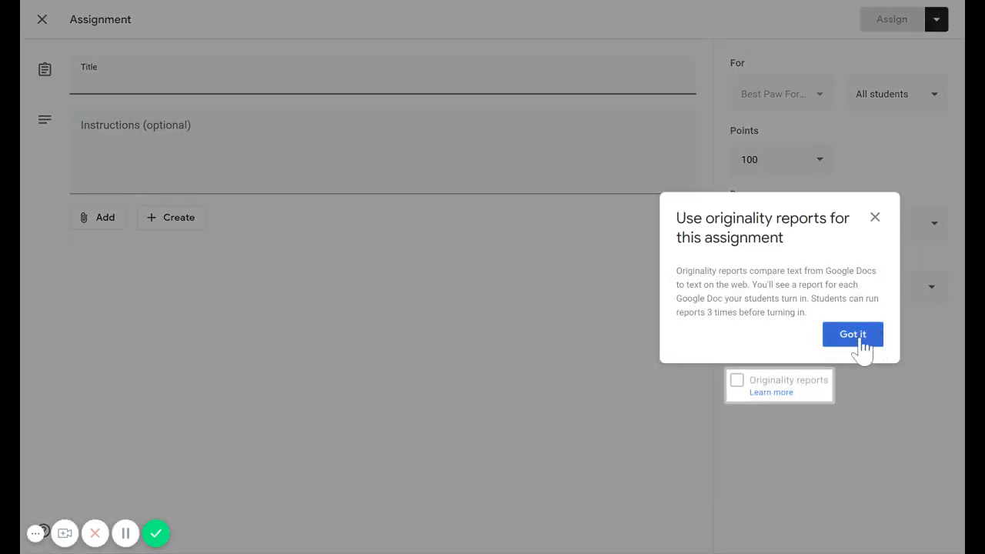
pyautogui.click(853, 334)
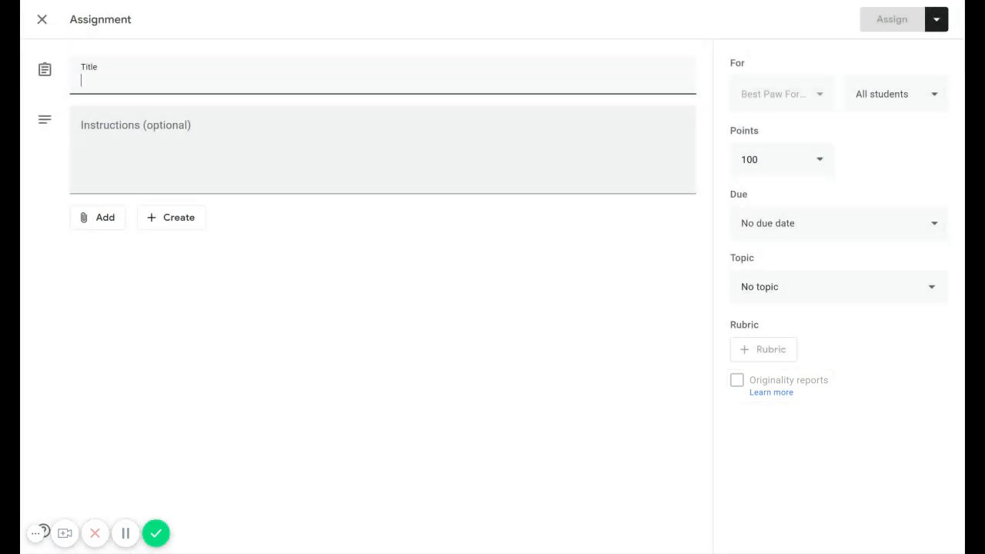
pyautogui.write('Post a video of 1 minute of practice')
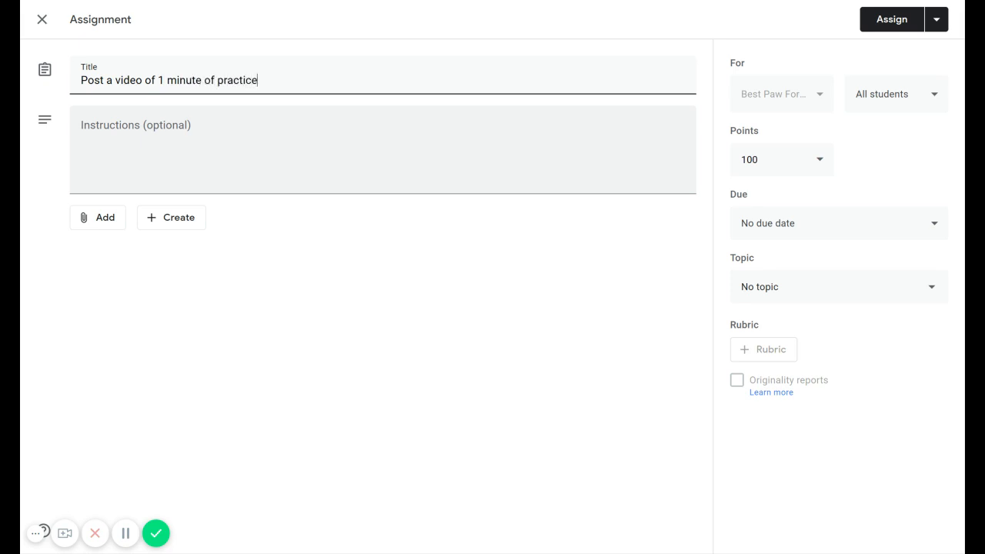
pyautogui.press('Tab')
pyautogui.write('uplo')
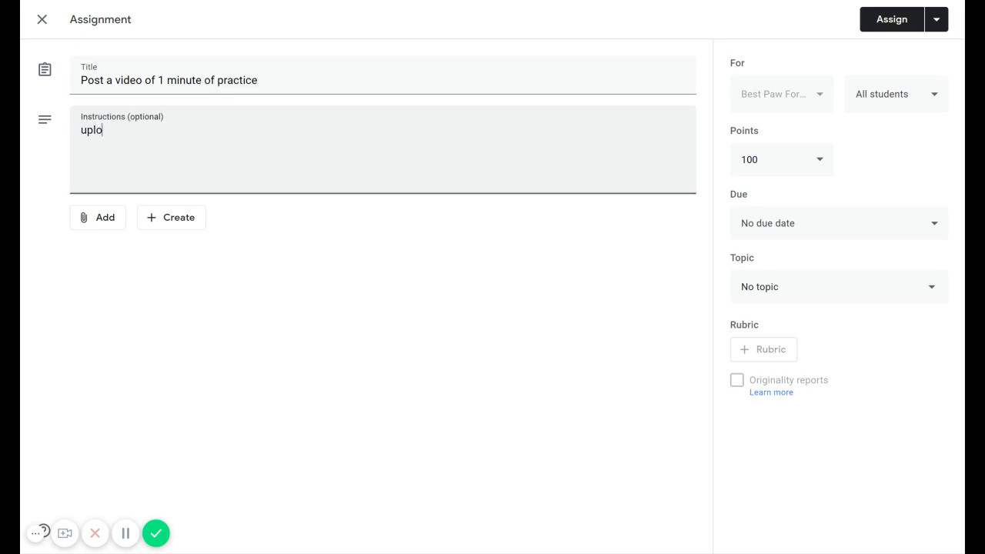
pyautogui.write('ad your youtube link below')
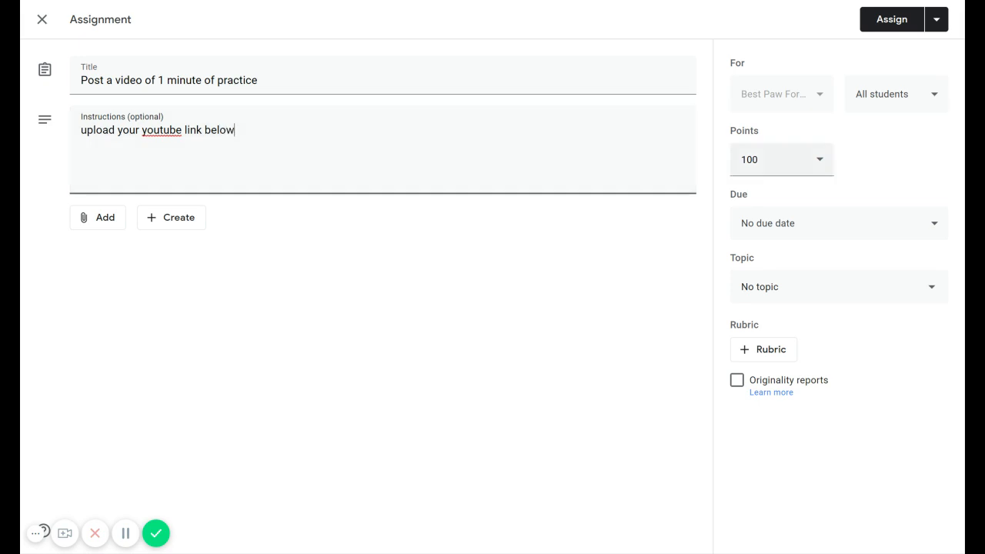
# Set the assignment's due date to Mar 20, 2020 without a time, and assign it to all students.
pyautogui.click(833, 231)
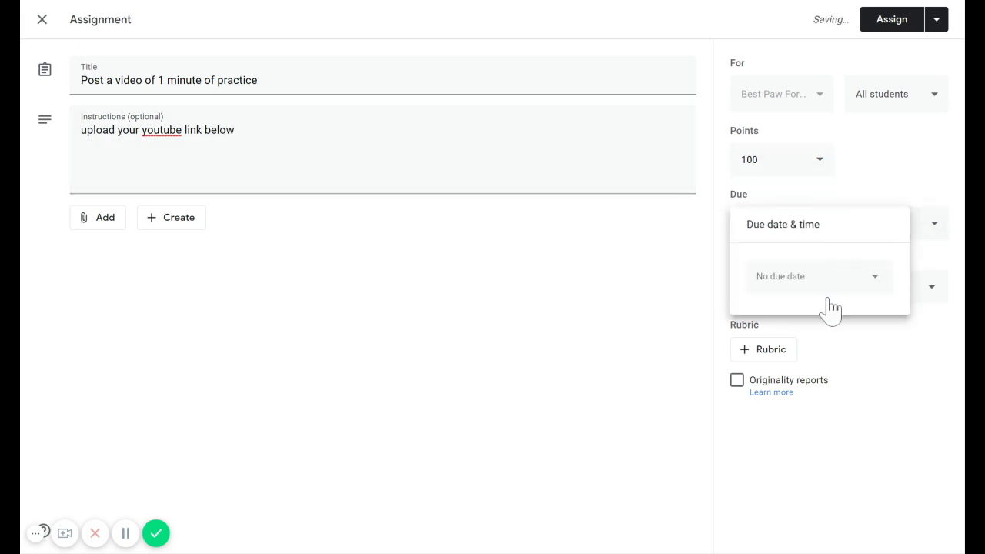
pyautogui.click(830, 286)
pyautogui.click(867, 405)
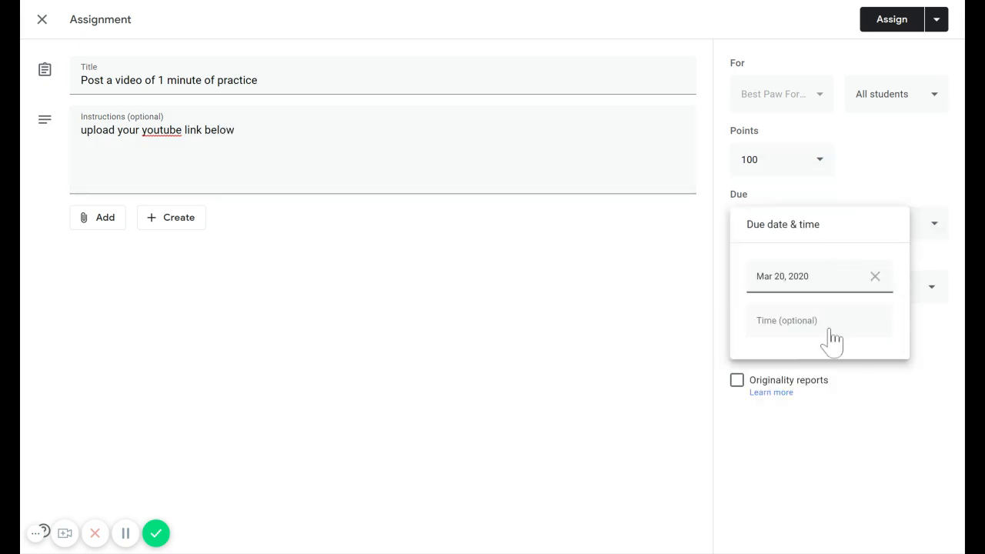
pyautogui.click(925, 227)
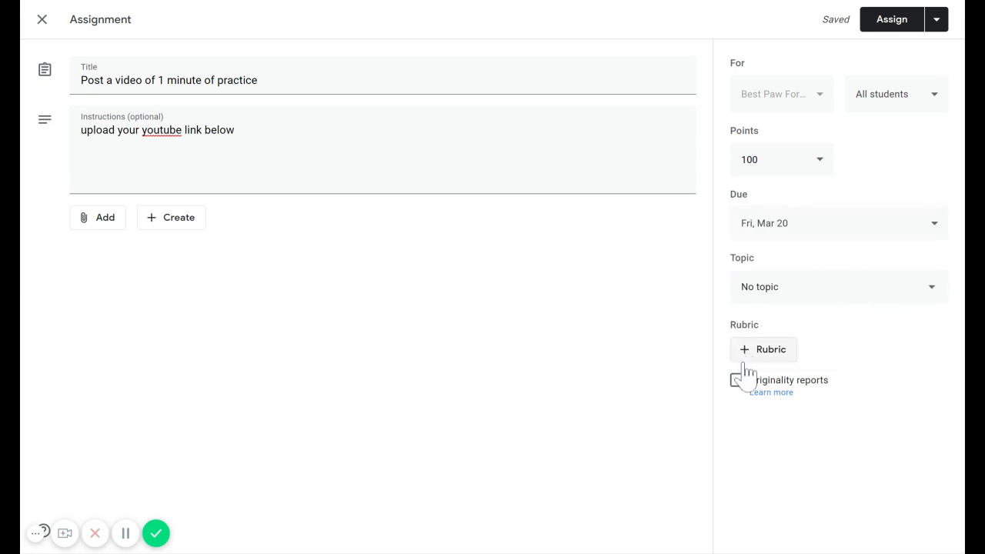
pyautogui.click(892, 21)
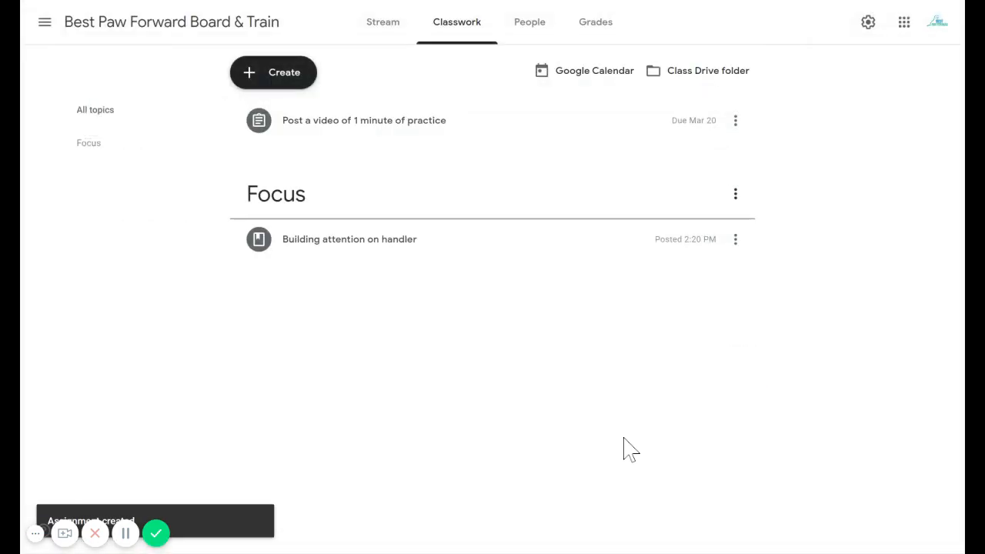
# Check the class stream for the new assignment and view the header's photo upload option, leaving without uploading.
pyautogui.click(381, 27)
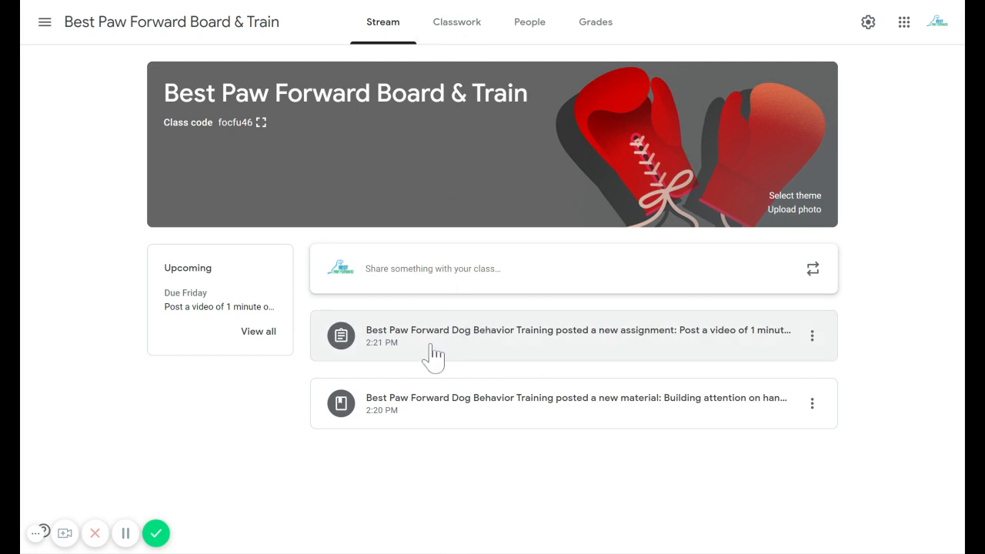
pyautogui.click(805, 215)
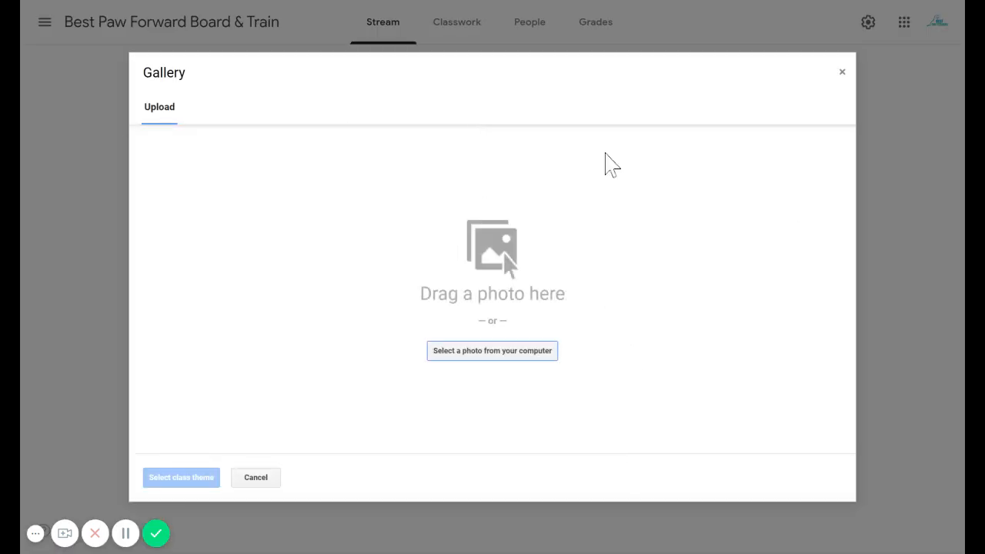
pyautogui.click(842, 72)
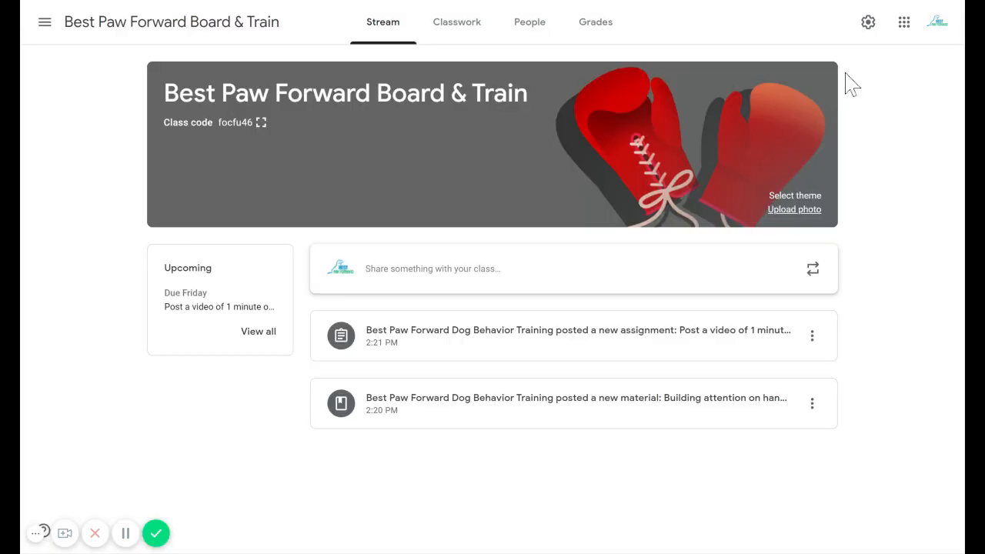
# Change the class theme to the purple tennis ball, leash and bone image from the Other gallery category.
pyautogui.click(805, 205)
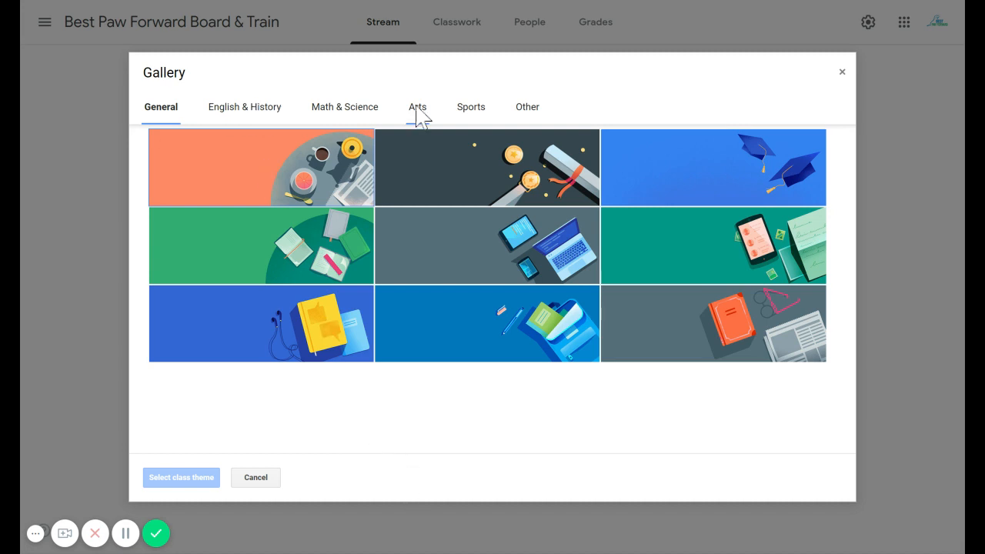
pyautogui.click(523, 111)
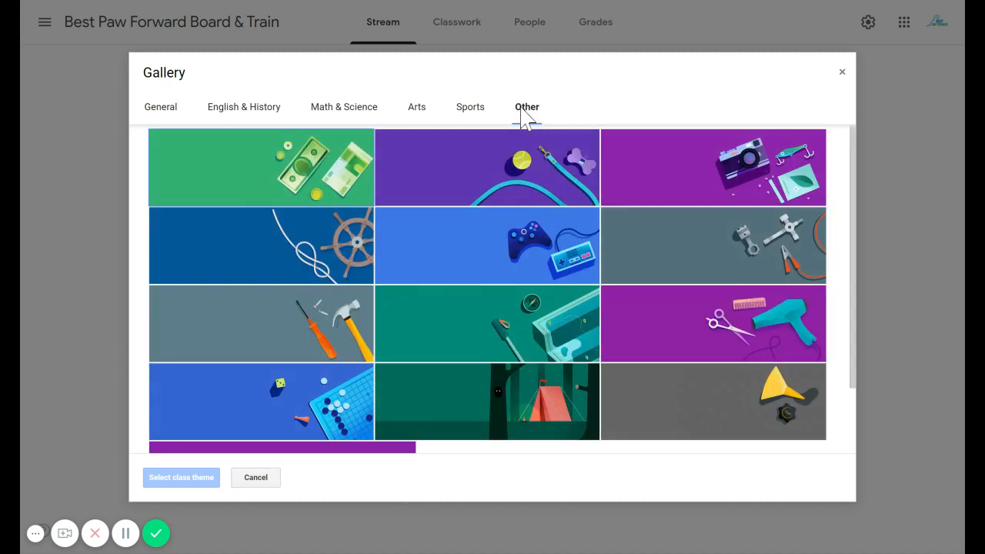
pyautogui.scroll(-1, 622, 315)
pyautogui.scroll(1, 625, 327)
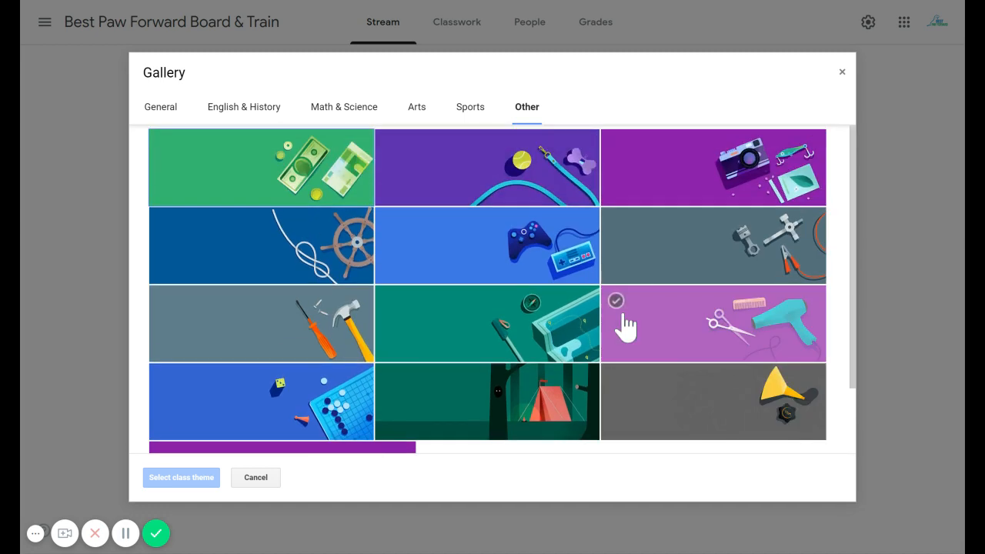
pyautogui.click(504, 181)
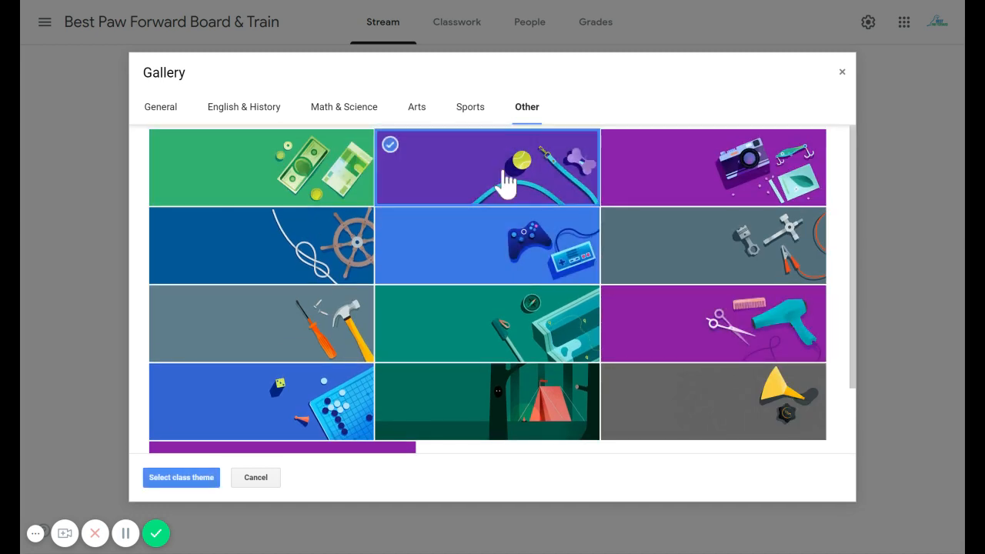
pyautogui.click(201, 479)
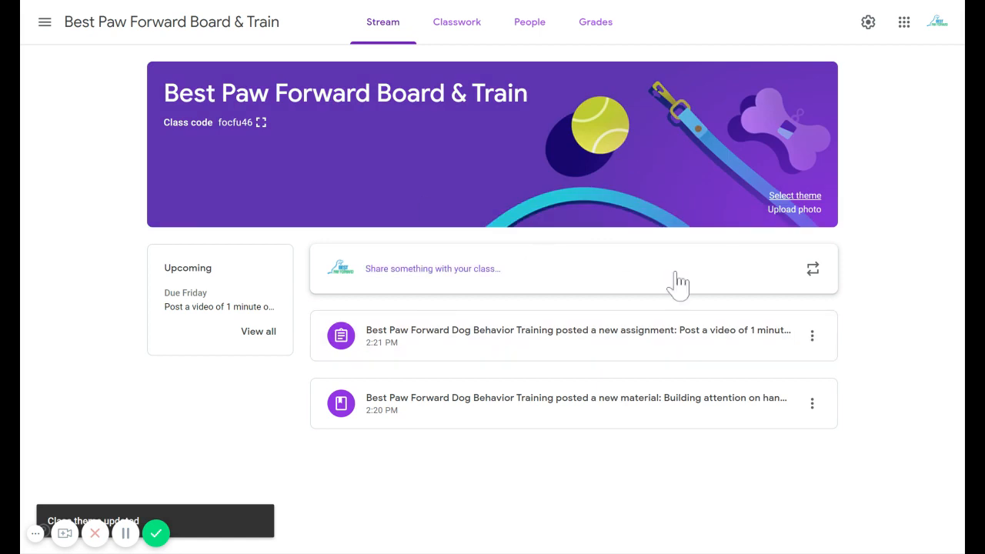
# Post the announcement "Make an announcement" to all students in the class stream.
pyautogui.click(616, 266)
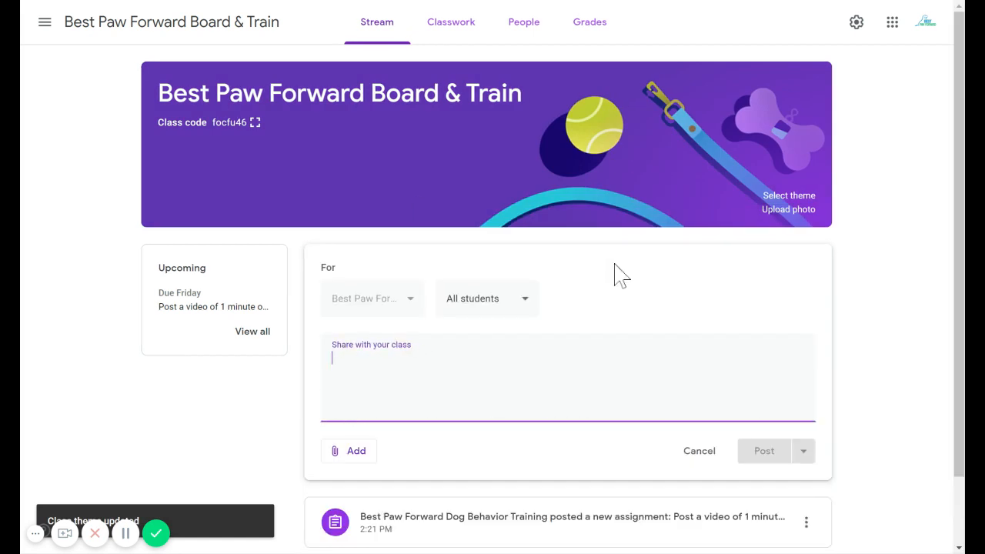
pyautogui.write('Make an announcement')
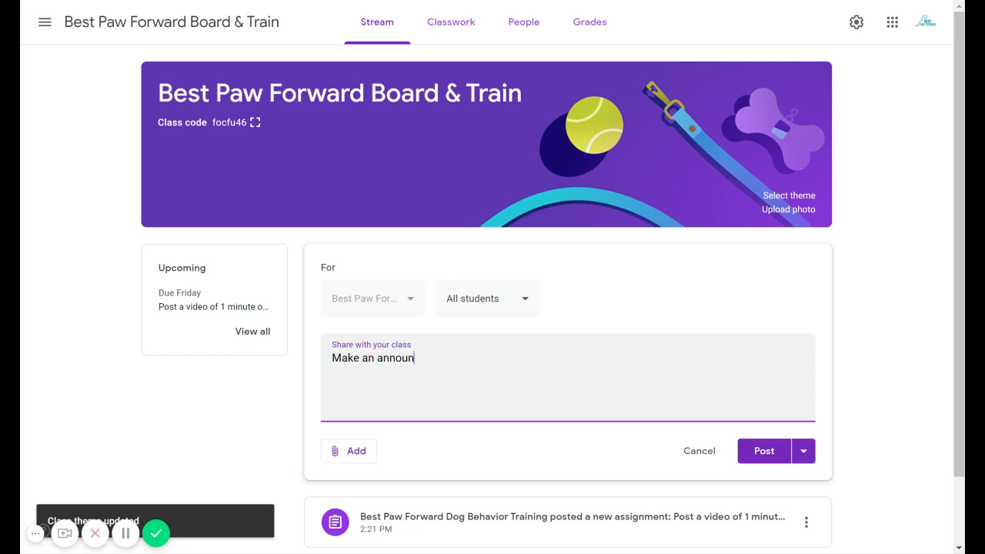
pyautogui.click(779, 453)
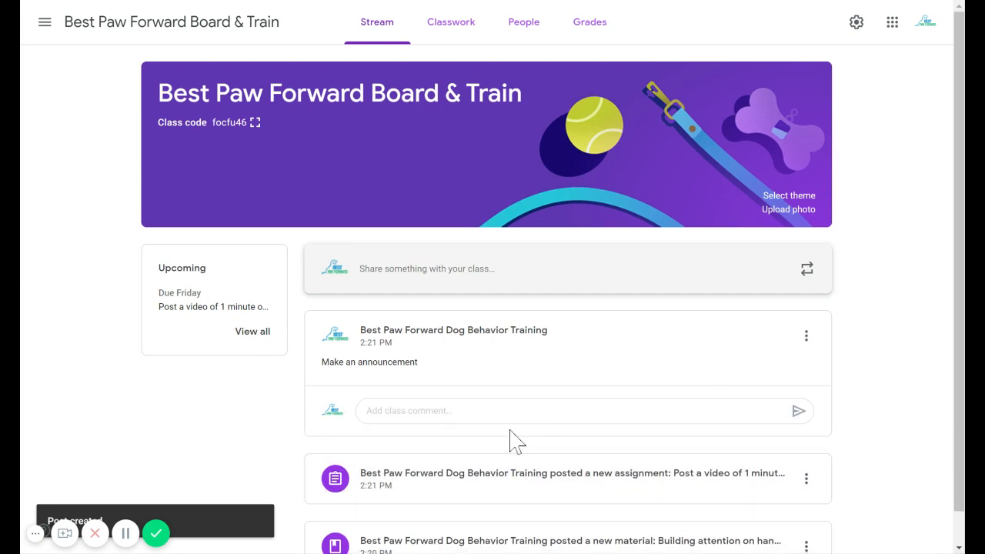
# Open the "Building attention on handler" material from the stream and check its available options, changing nothing.
pyautogui.scroll(-1, 514, 431)
pyautogui.click(488, 528)
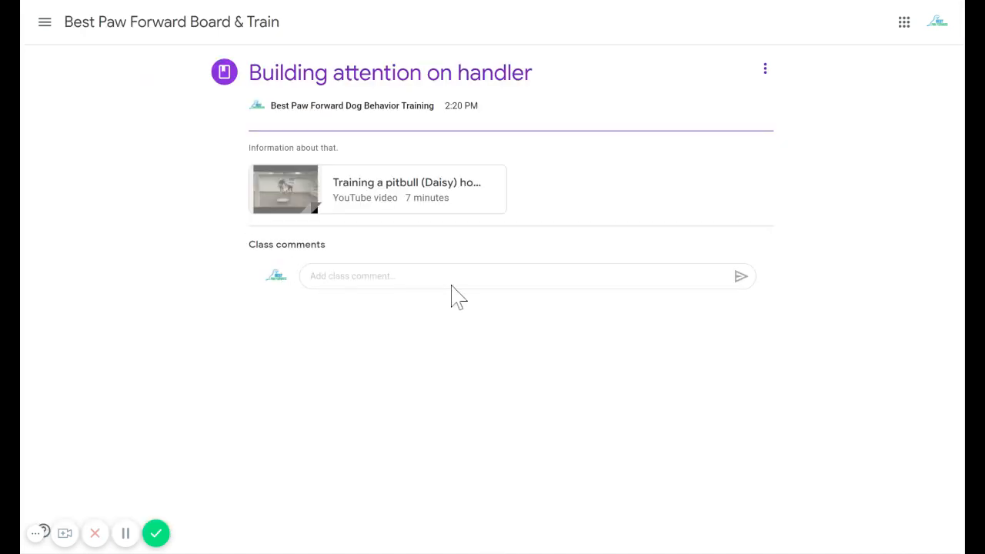
pyautogui.click(766, 75)
pyautogui.click(839, 162)
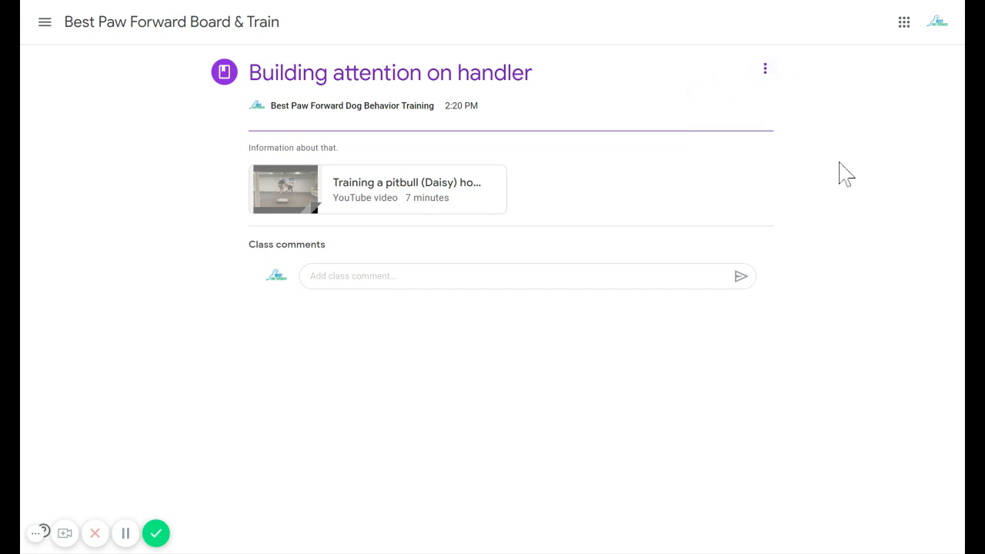
# Go to the classes overview and open the teacher's to-do list to see the work to review.
pyautogui.click(45, 23)
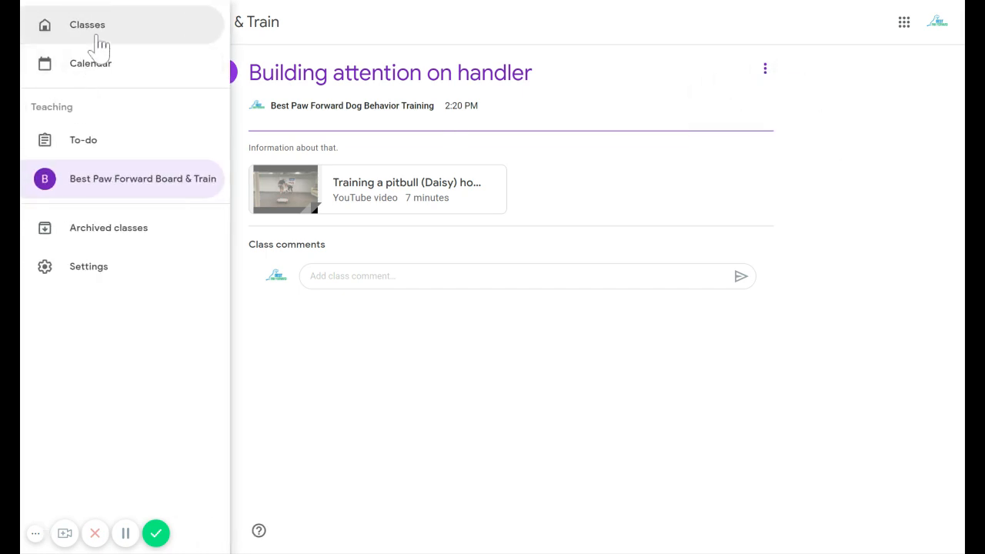
pyautogui.click(94, 29)
pyautogui.click(43, 37)
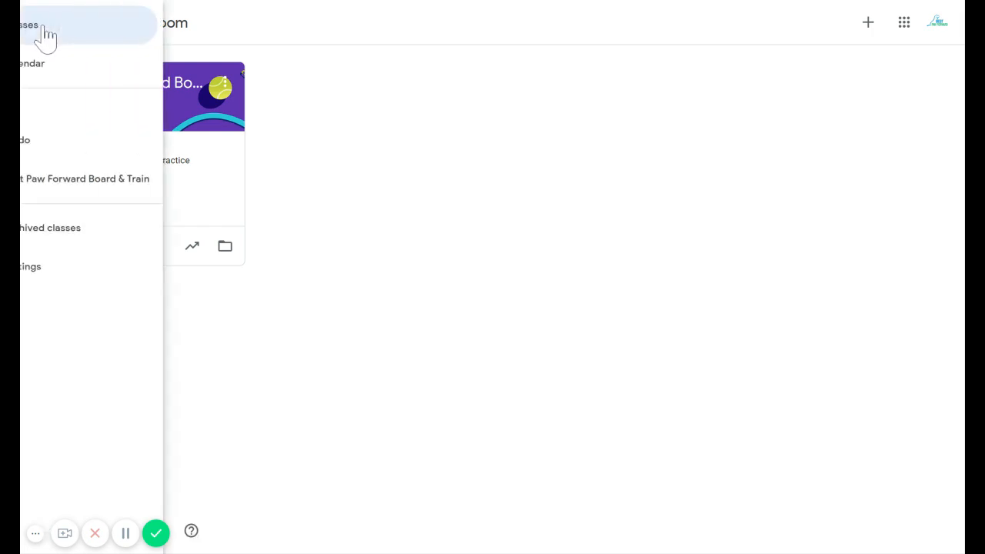
pyautogui.click(84, 138)
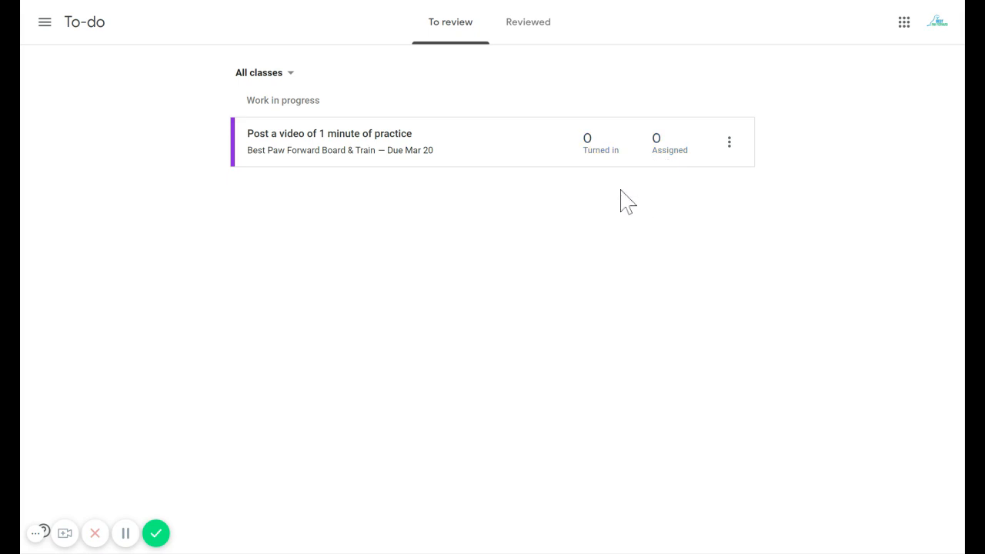
# Return to the classes overview and open the Best Paw Forward Board & Train class.
pyautogui.click(46, 25)
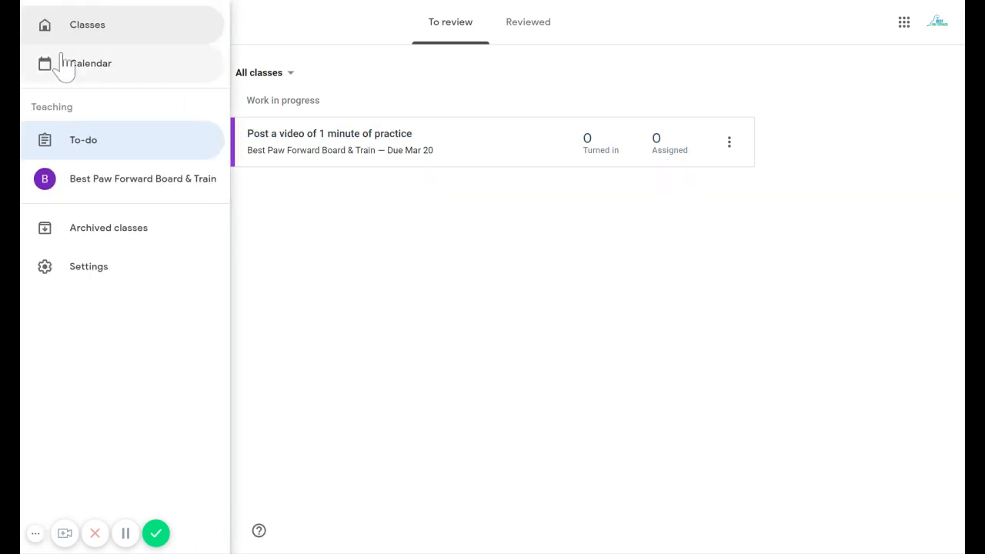
pyautogui.click(69, 35)
pyautogui.click(156, 110)
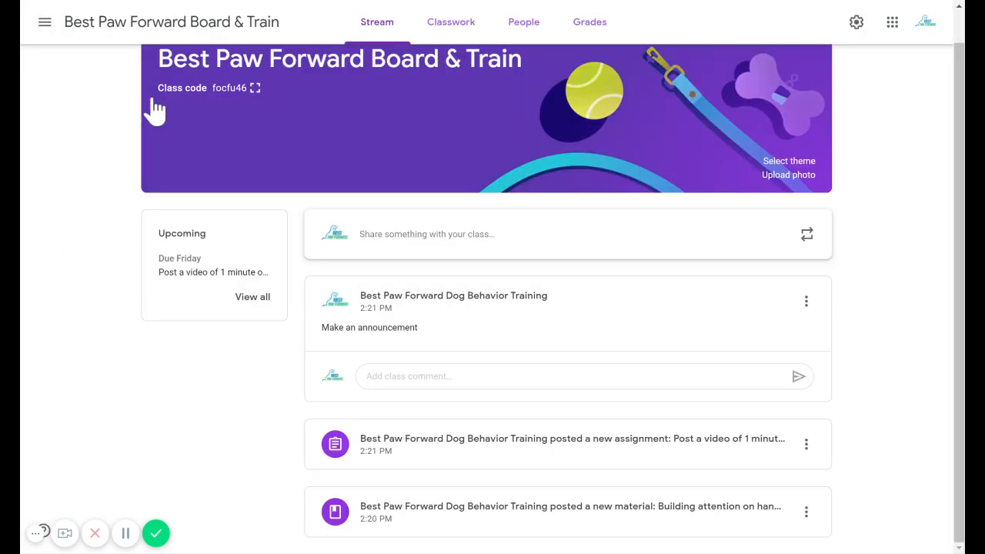